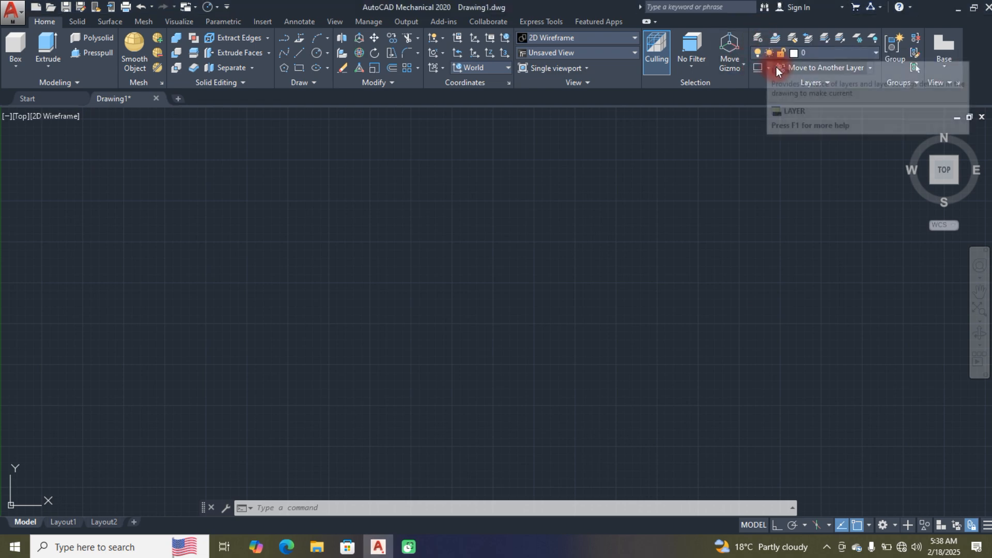
Step: Create a layer named CENTRE in the Mechanical Layer Manager and set its color to yellow
left_click(758, 40)
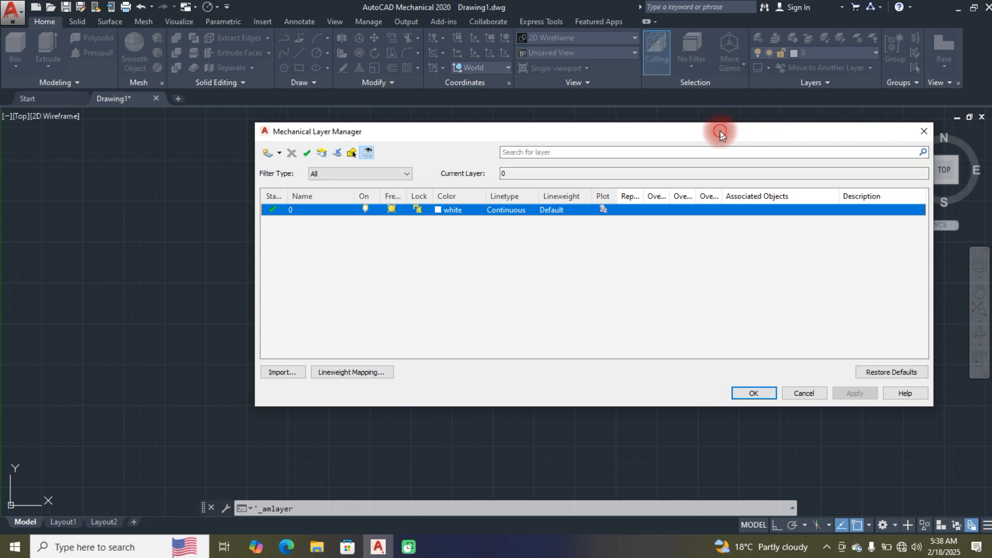
left_click_drag(720, 131, 647, 149)
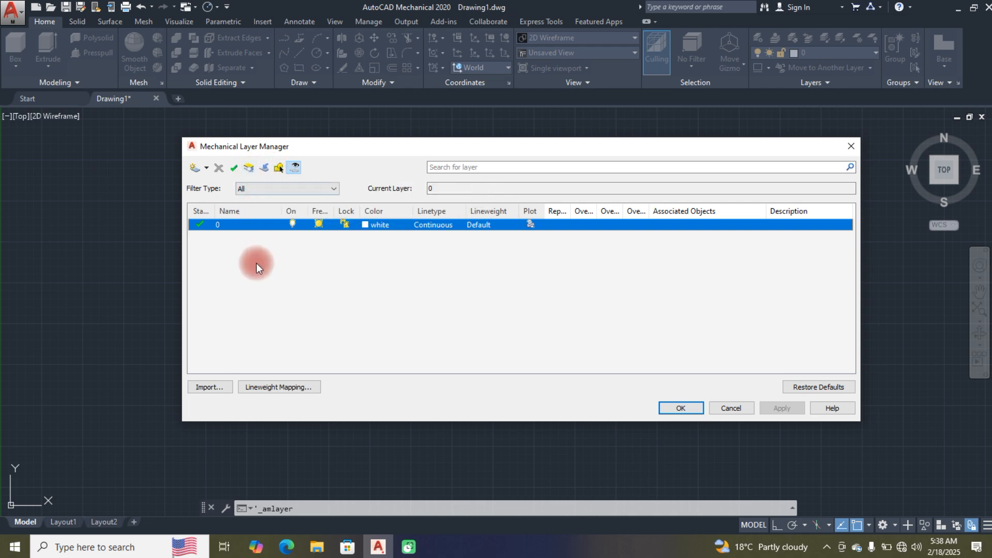
left_click(191, 168)
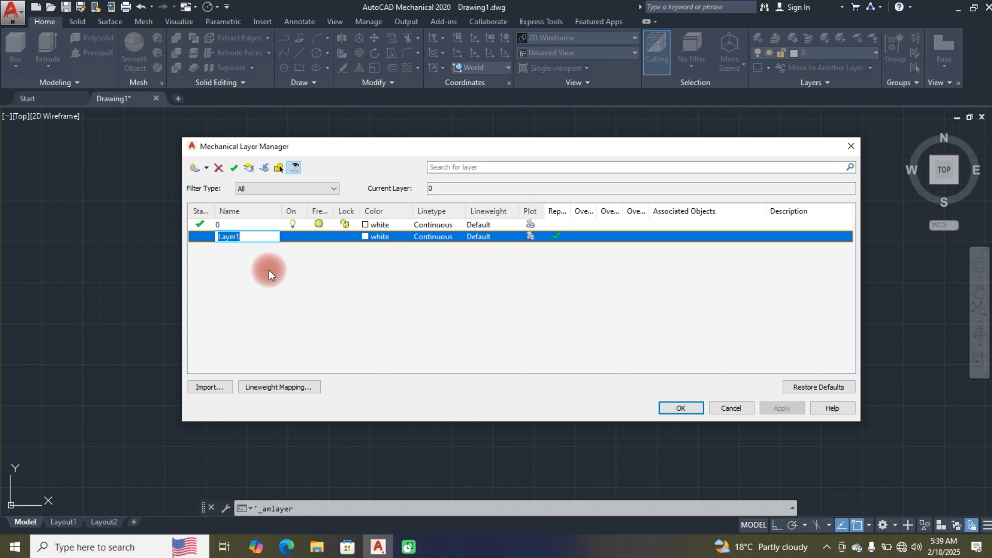
type("CENTRE")
left_click(365, 234)
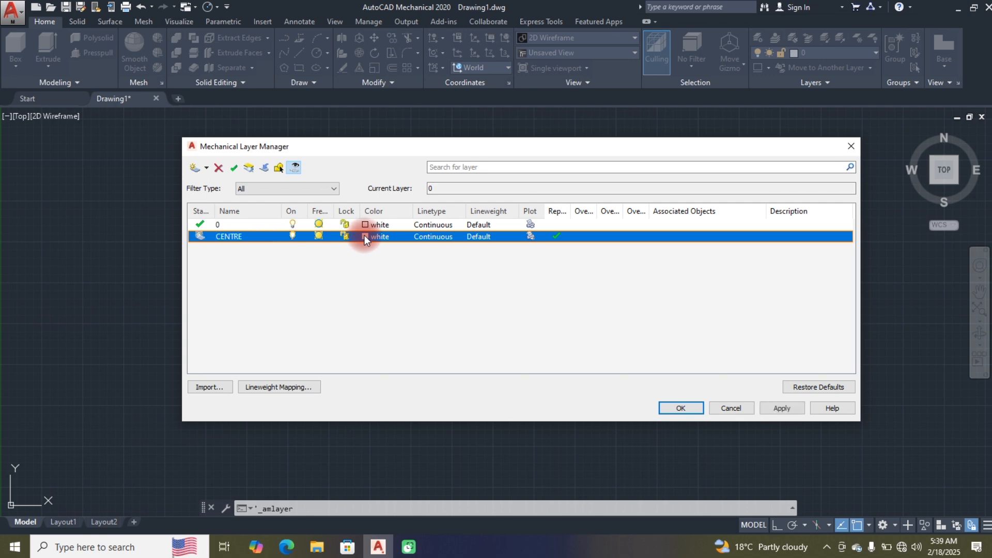
left_click(364, 235)
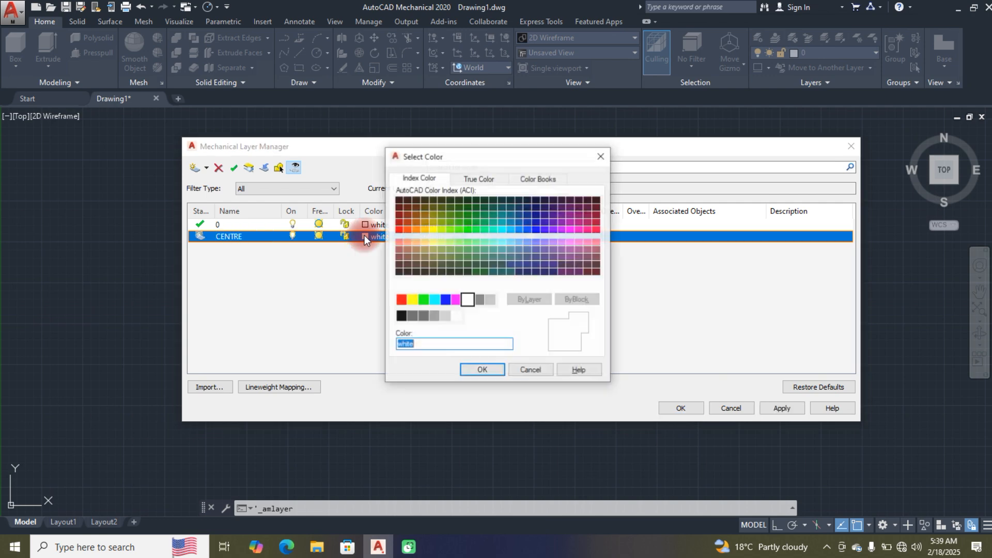
left_click(412, 299)
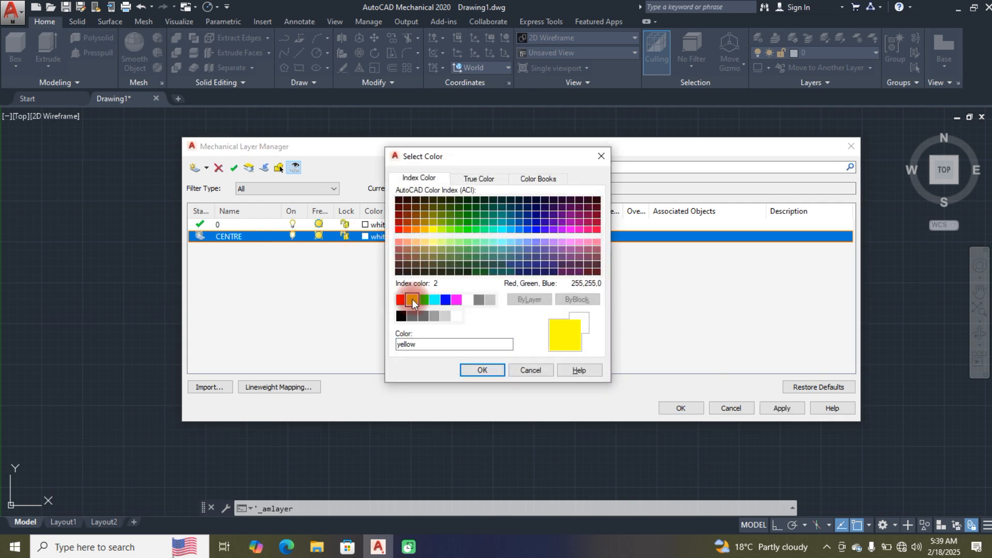
left_click(482, 369)
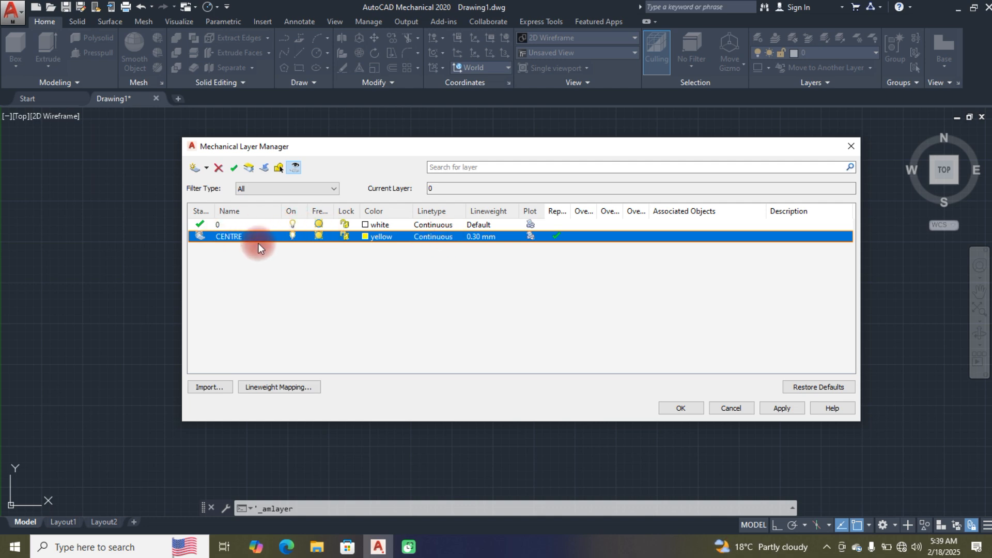
Step: Set the CENTRE layer's linetype to CENTER2 and clear its "Rep..." check mark, keeping the 0.30 mm lineweight
left_click(445, 237)
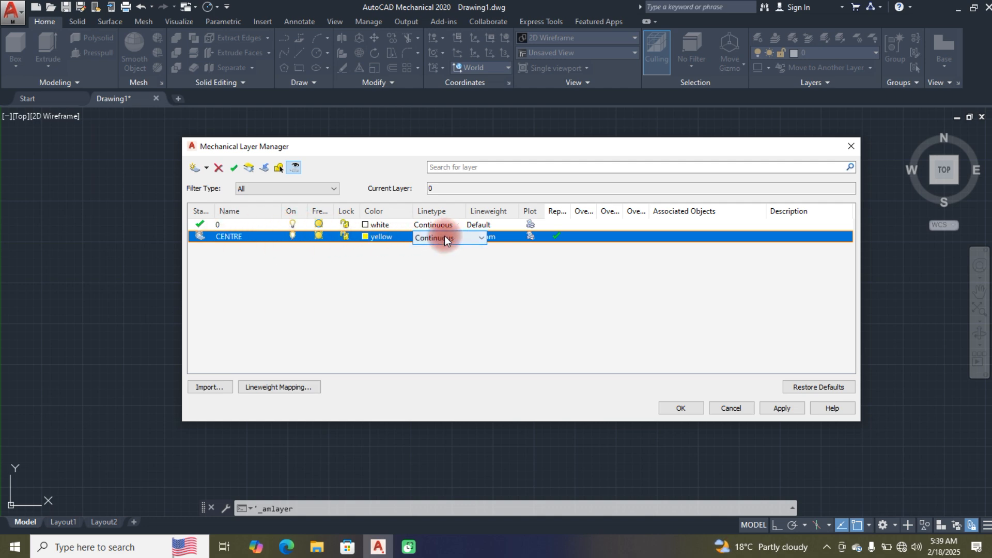
left_click(483, 237)
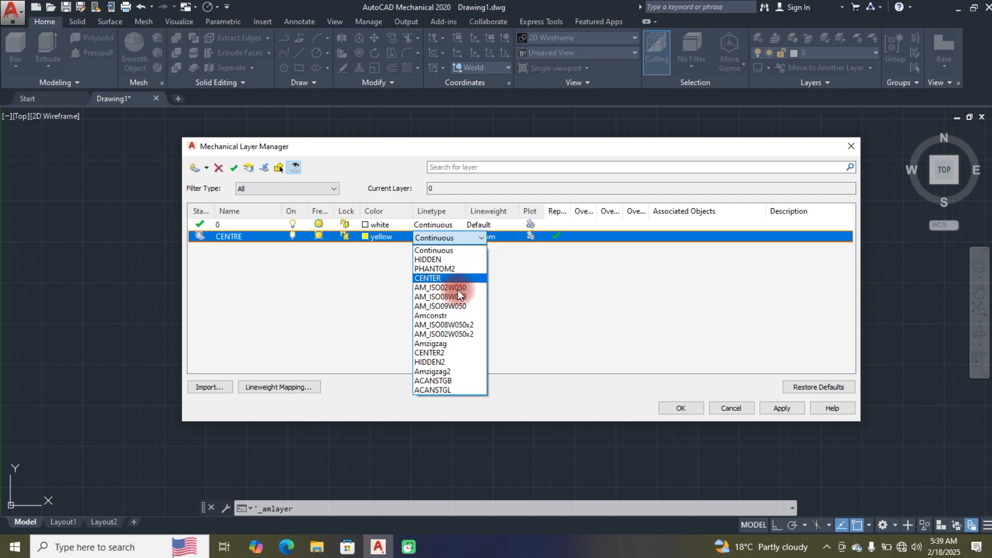
left_click(449, 352)
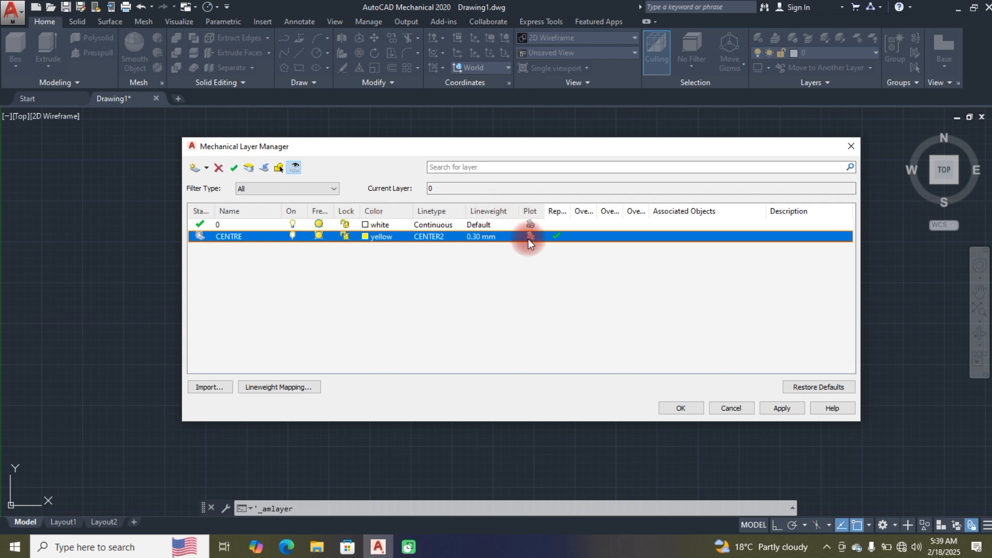
left_click(482, 236)
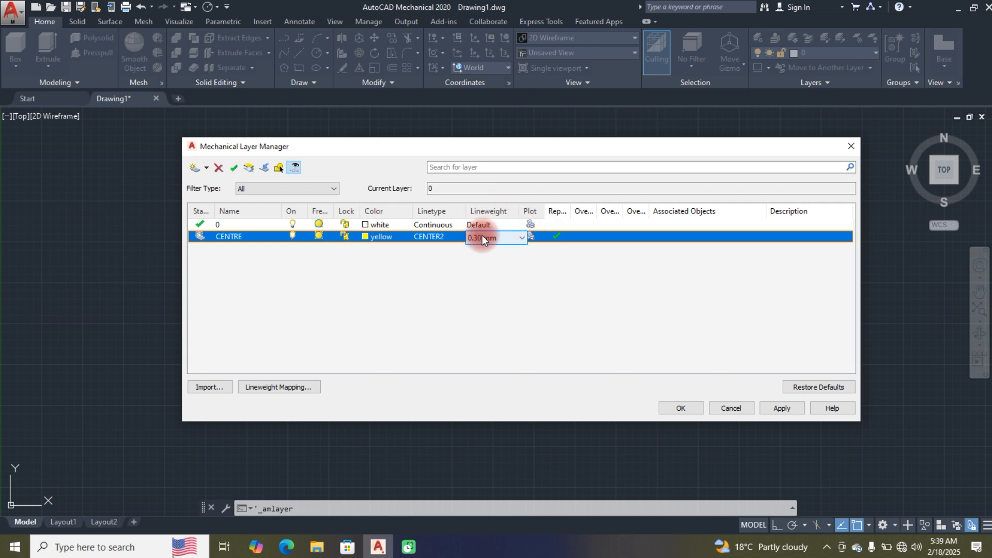
left_click(520, 238)
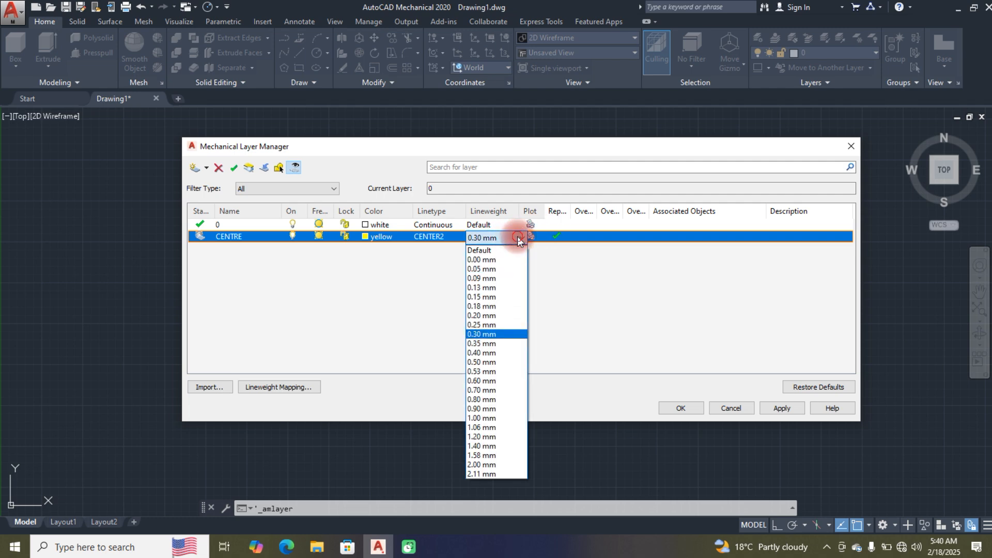
left_click(519, 238)
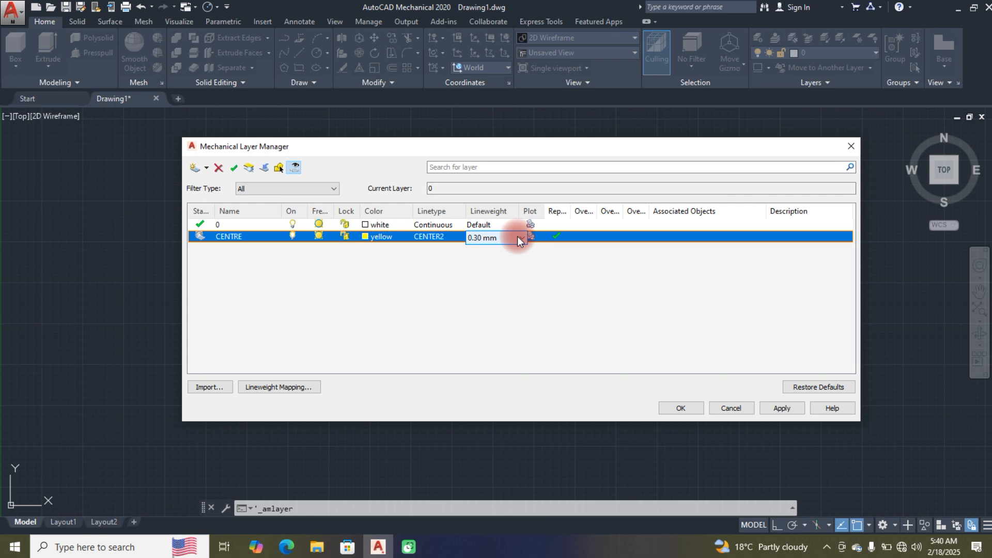
left_click(558, 238)
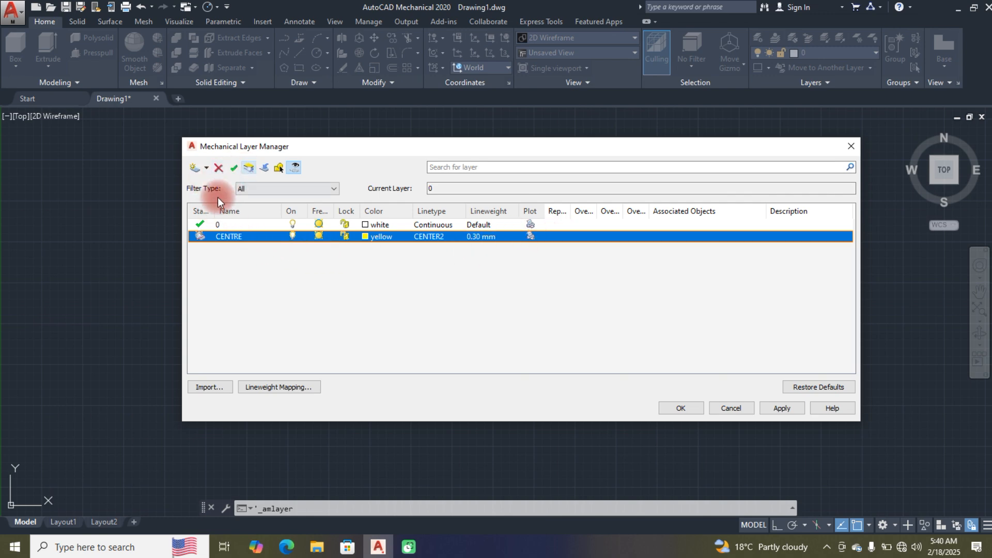
Step: Create a second layer named CONSTR and set its color to blue
left_click(194, 168)
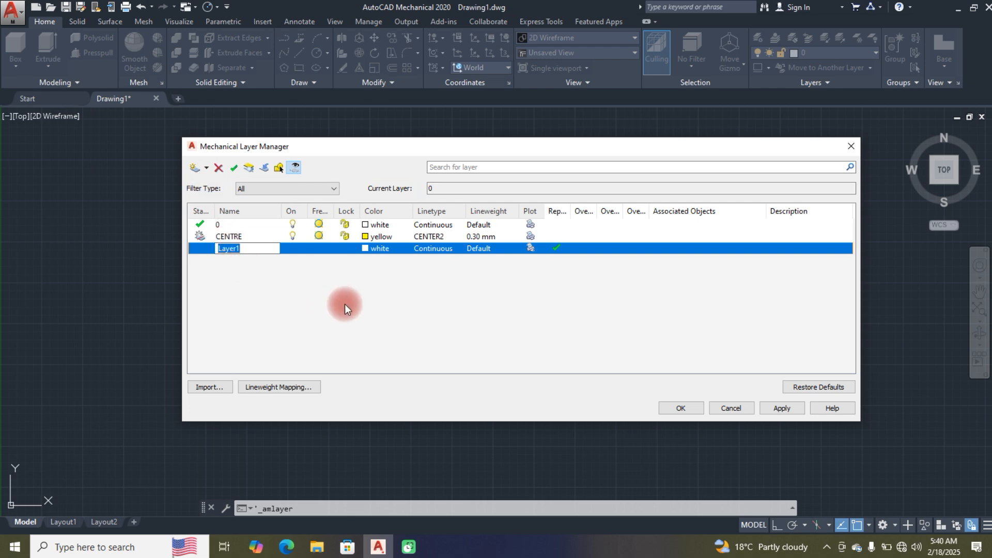
type("CONSTR")
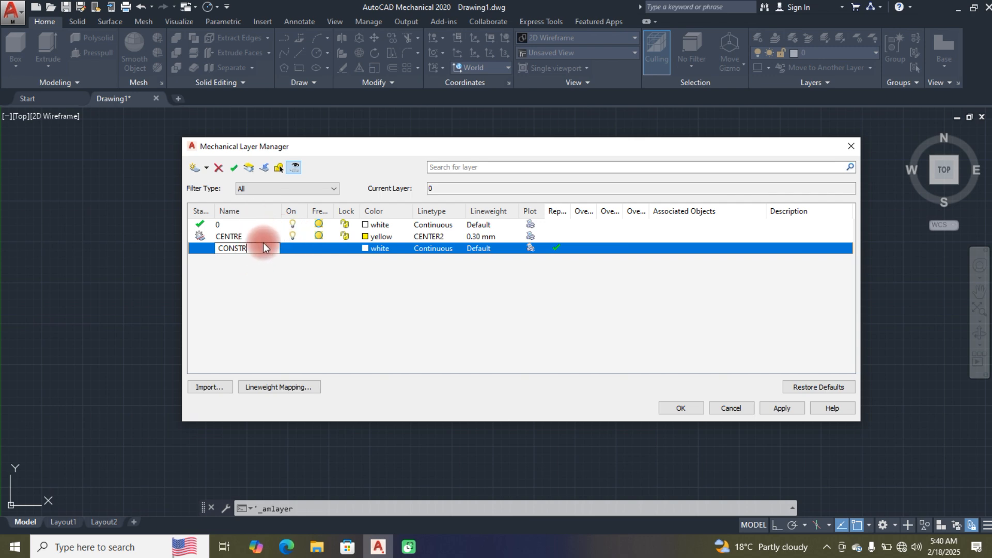
left_click(364, 246)
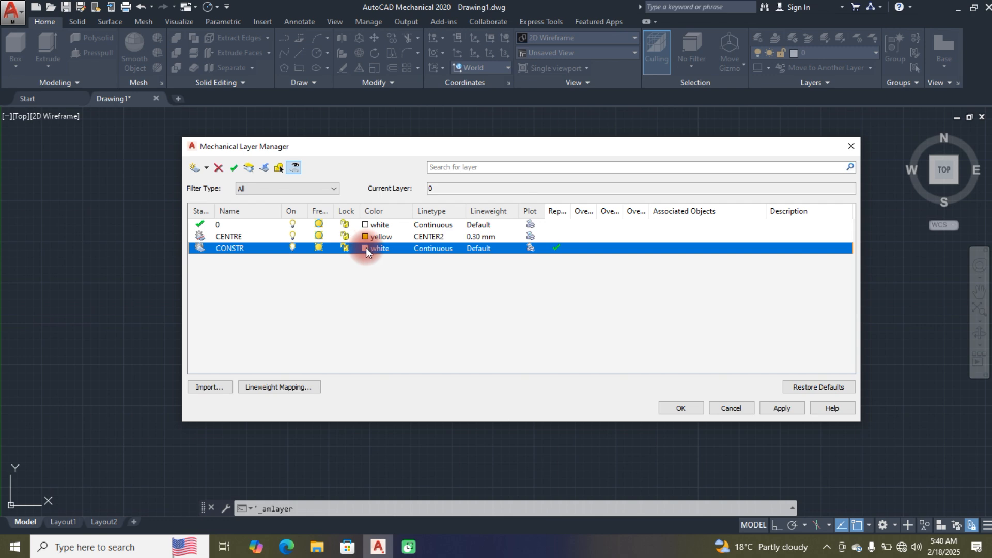
left_click(366, 248)
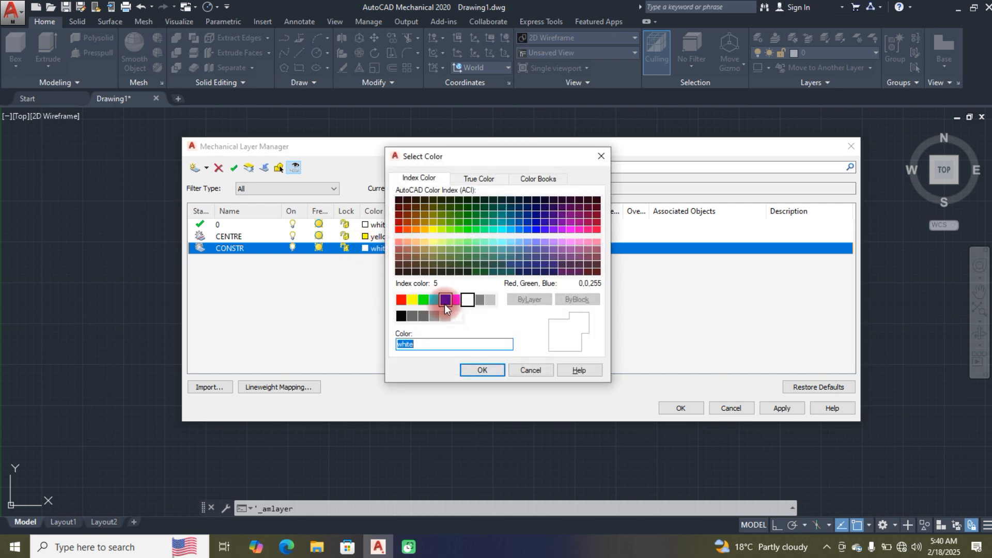
left_click(444, 300)
left_click(480, 370)
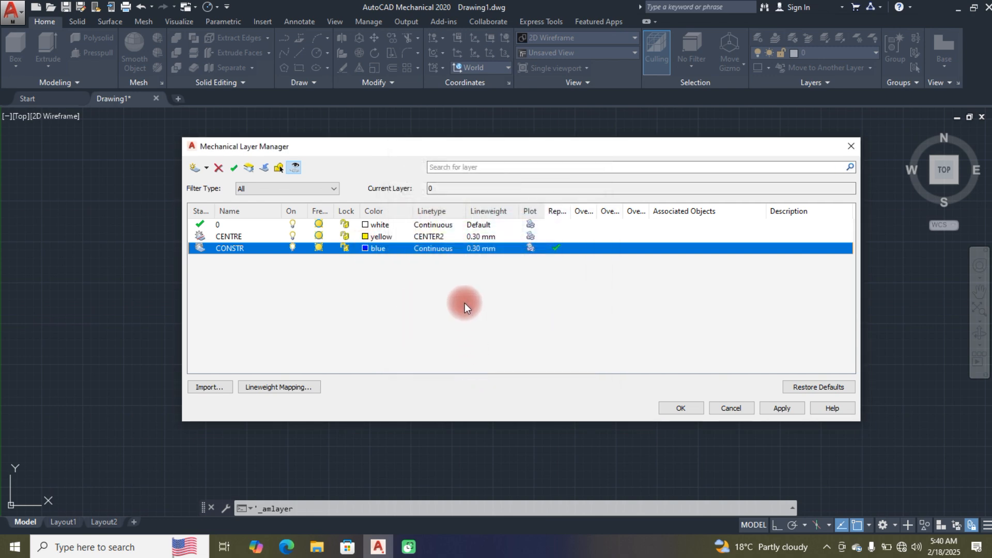
Step: Set the CONSTR layer's lineweight to 0.13 mm and clear its "Rep..." check mark
left_click(488, 253)
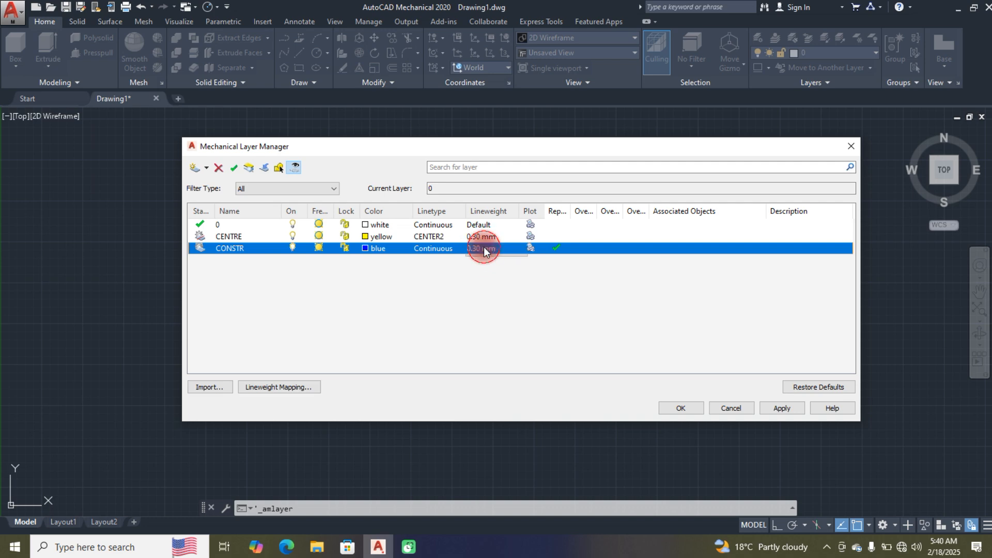
left_click(521, 249)
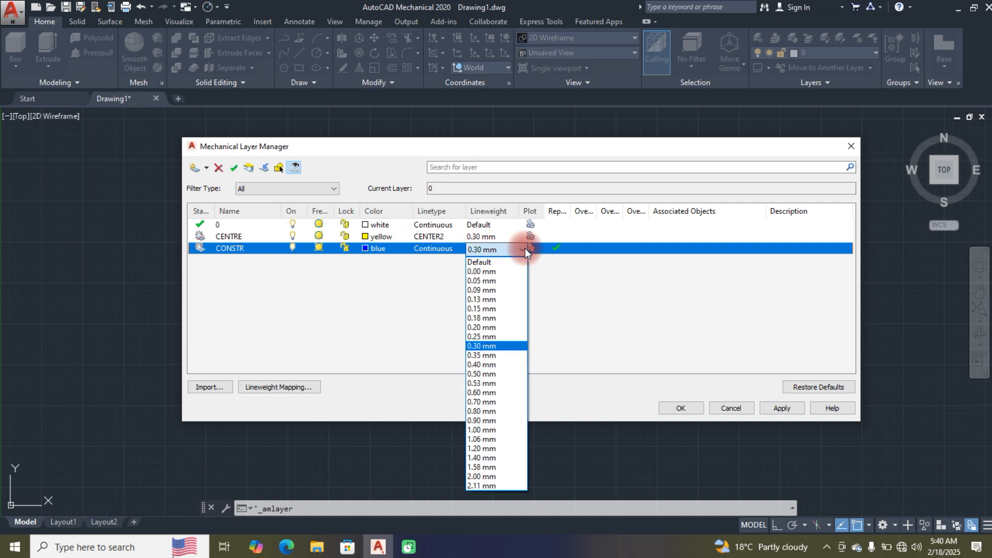
left_click(493, 300)
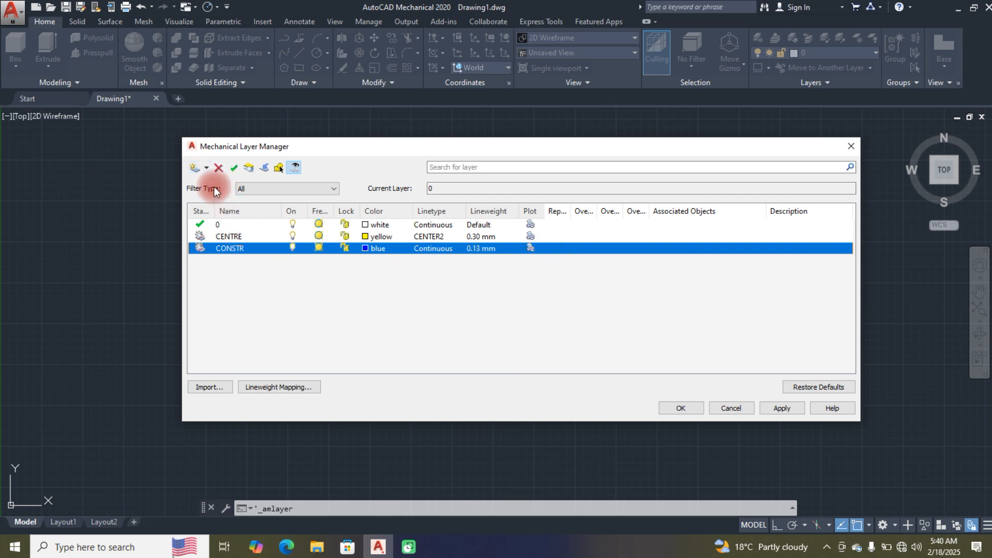
Step: Create a third layer with the HIDDEN linetype and name it HIDDEN
left_click(194, 167)
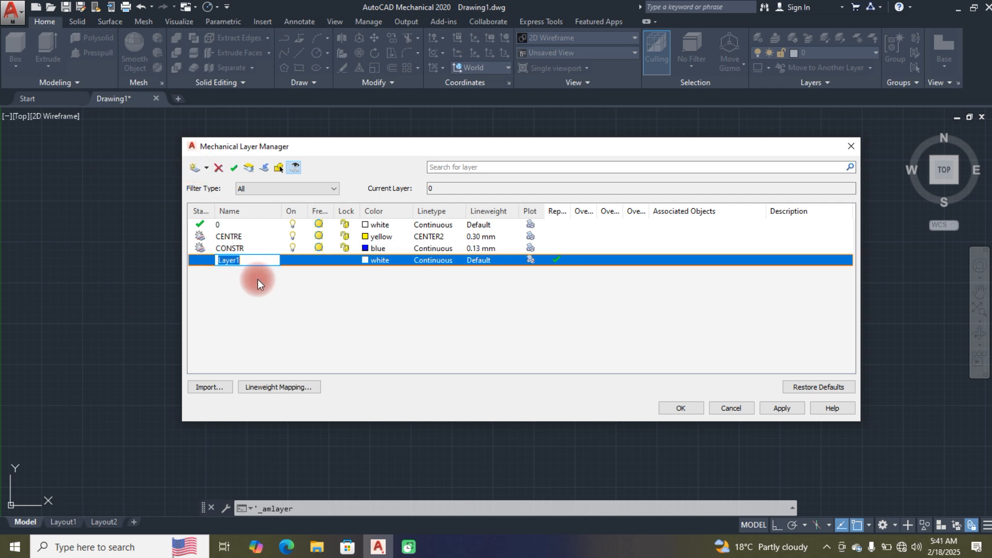
left_click(429, 260)
left_click(455, 267)
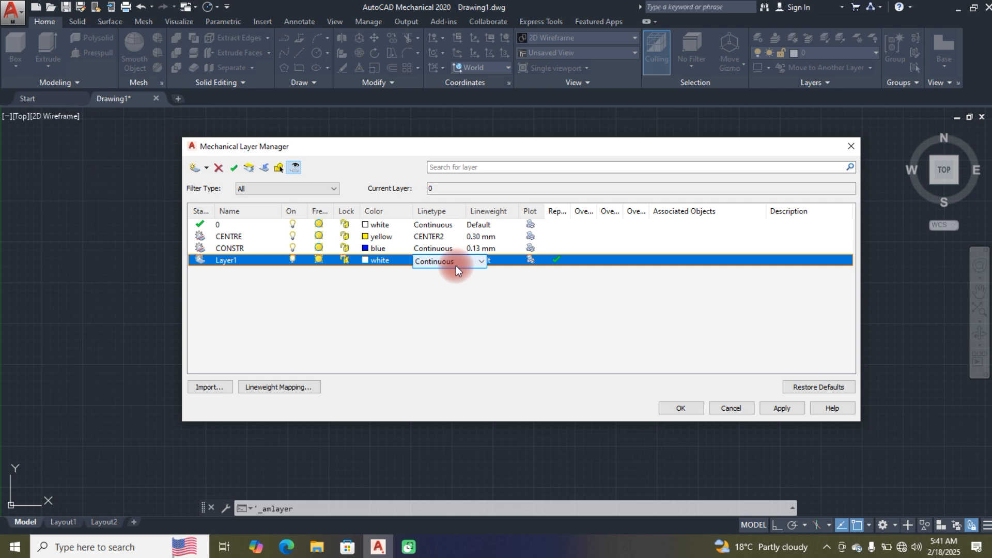
left_click(454, 262)
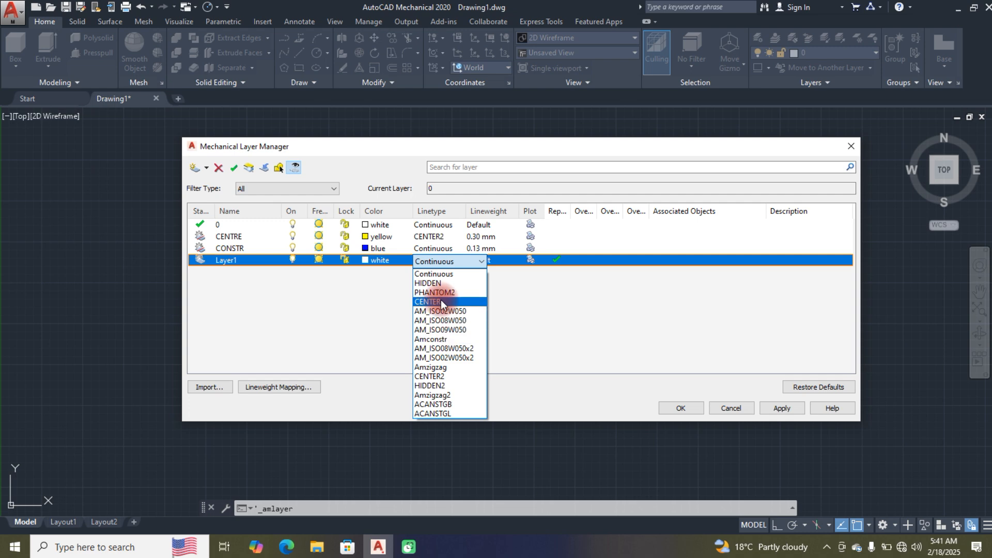
left_click(438, 283)
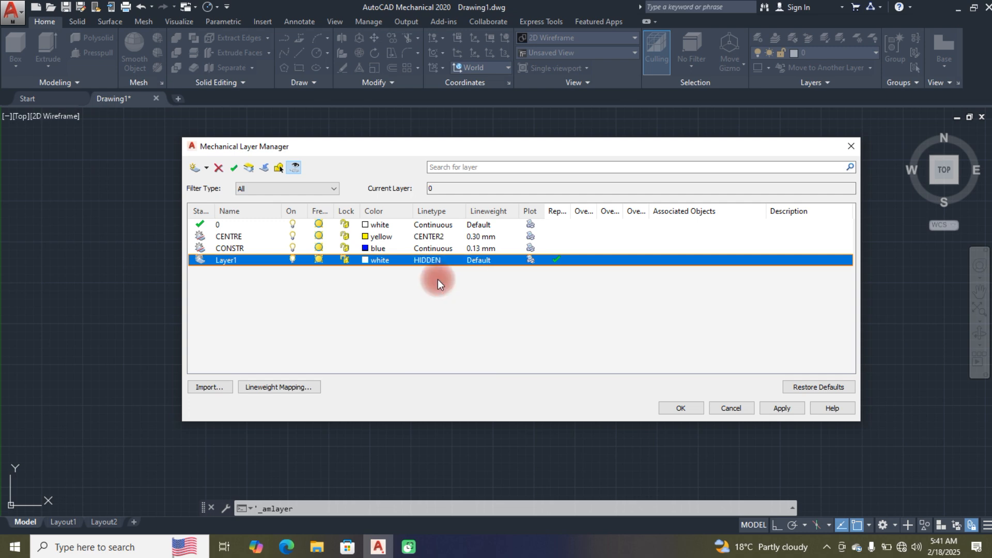
left_click(240, 262)
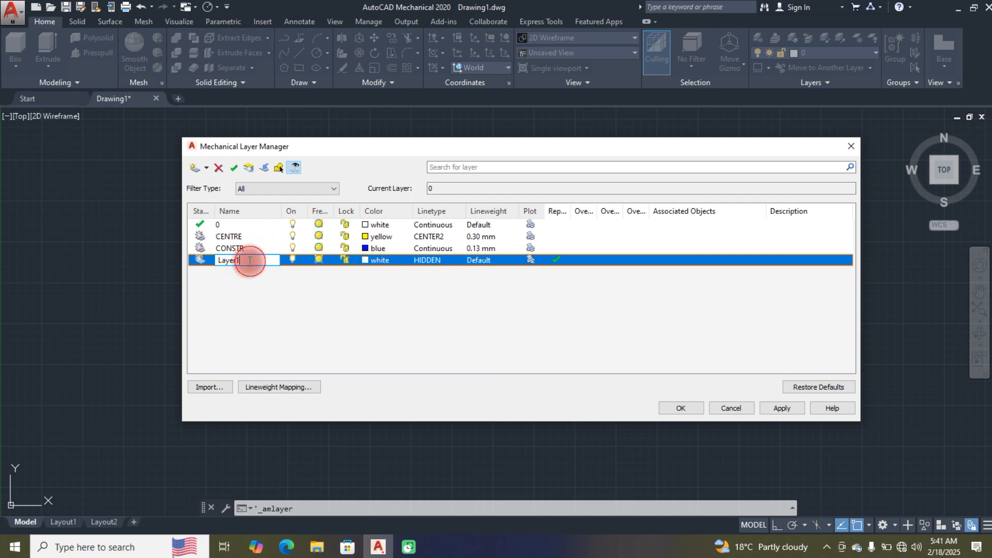
type("HI")
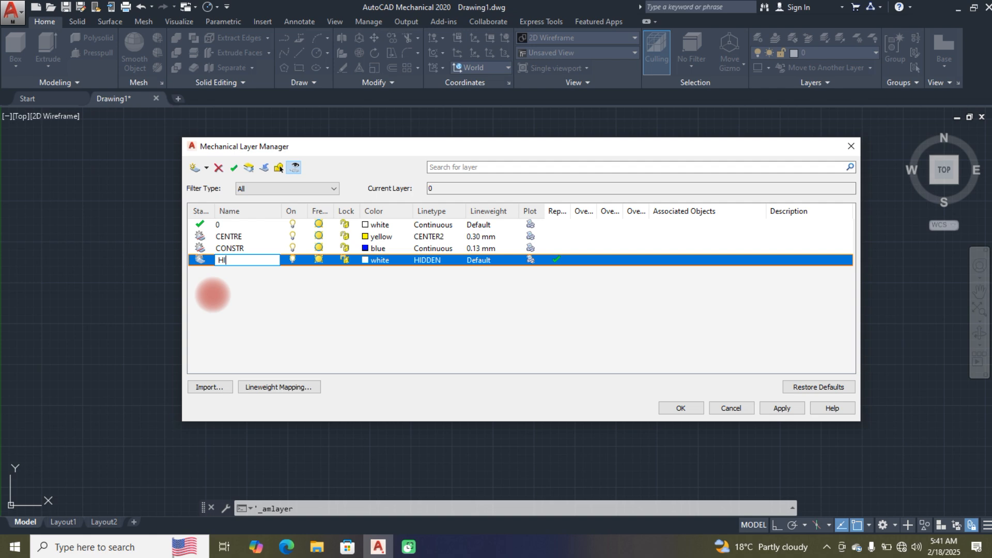
type("DDEN")
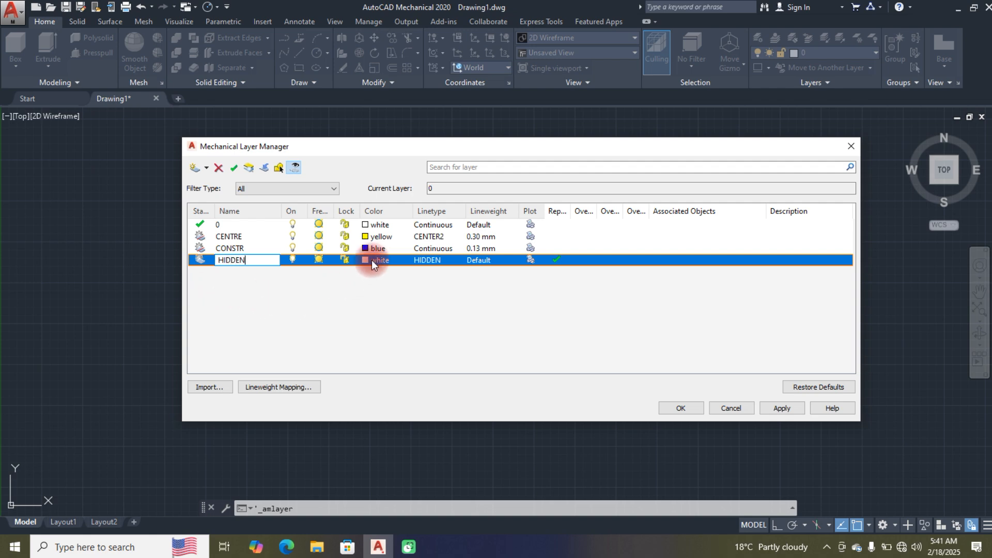
Step: Set the color of layer 0 to red
left_click(368, 259)
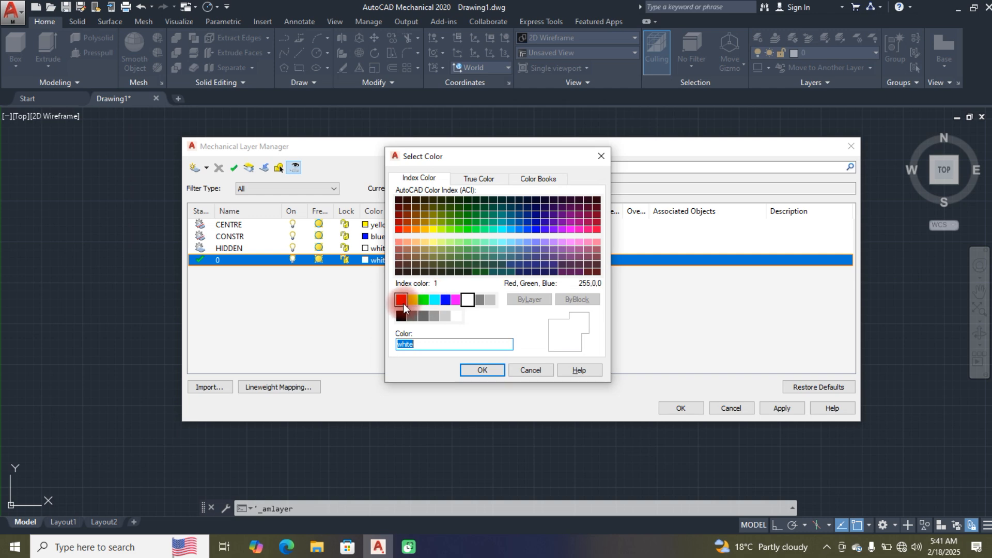
left_click(401, 300)
left_click(482, 370)
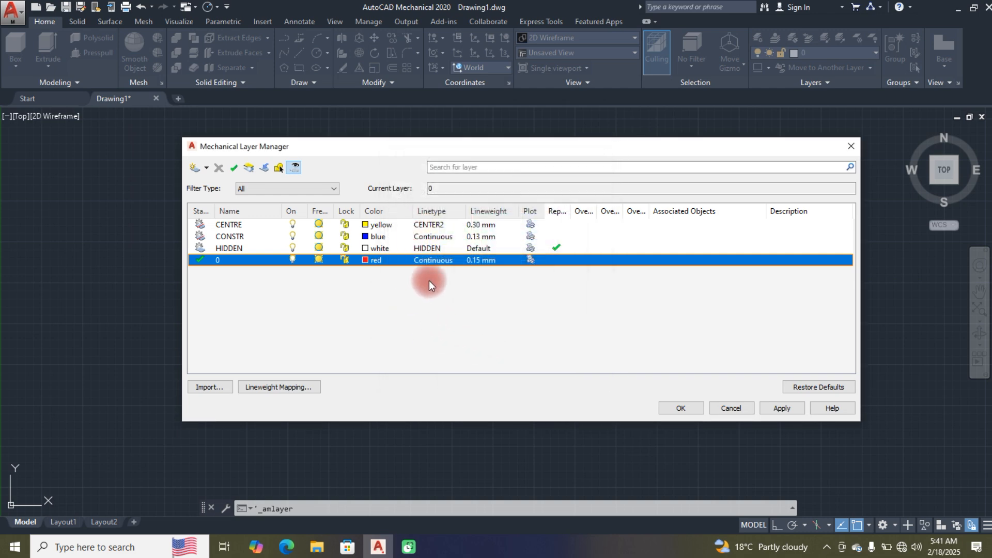
Step: Clear the HIDDEN layer's "Rep..." check mark and accept all the layer settings
left_click(561, 247)
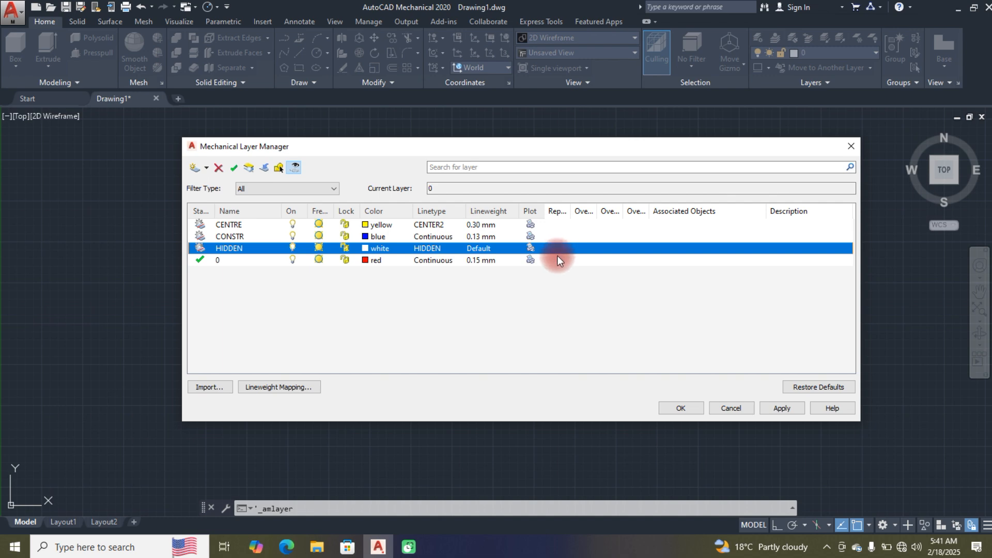
left_click(557, 256)
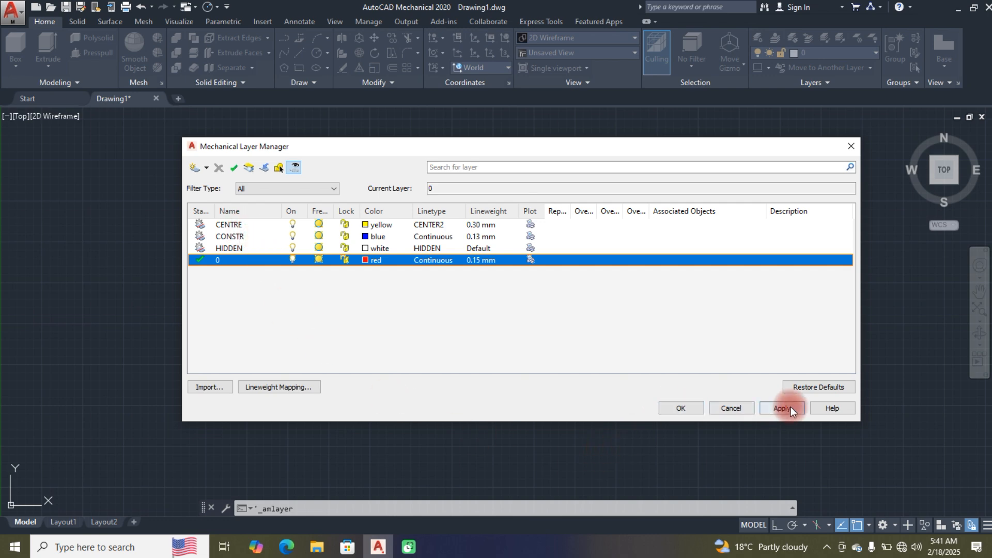
left_click(676, 407)
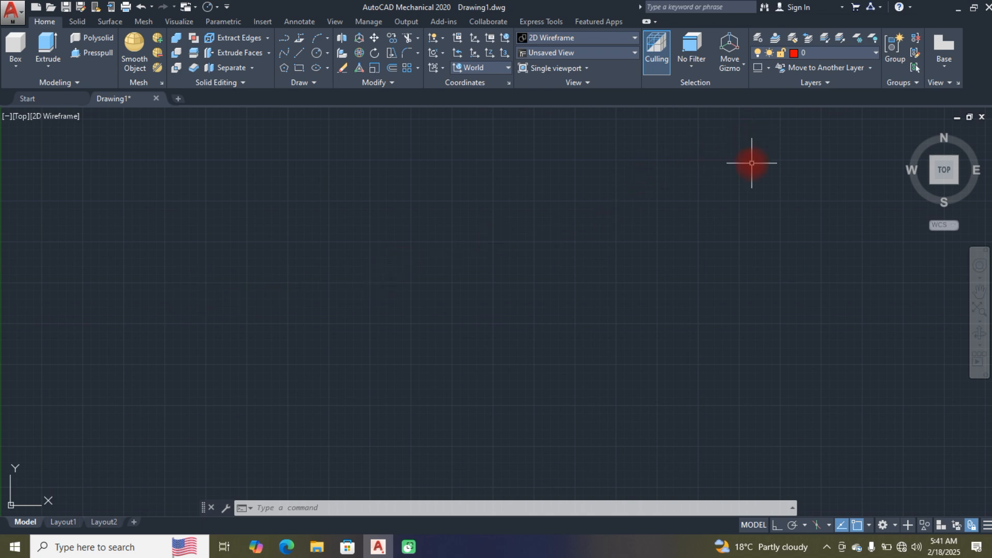
Step: Make HIDDEN the current layer
left_click(876, 51)
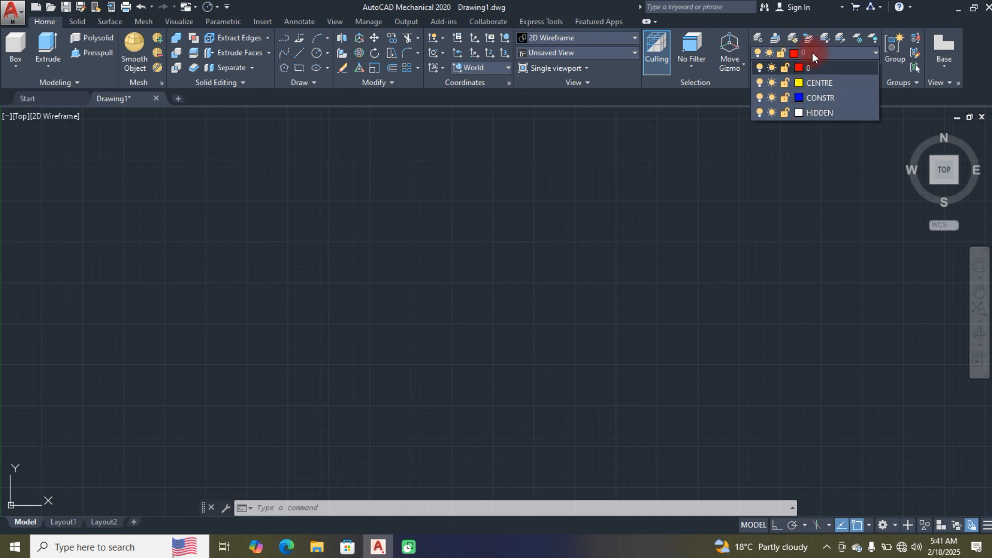
left_click(818, 112)
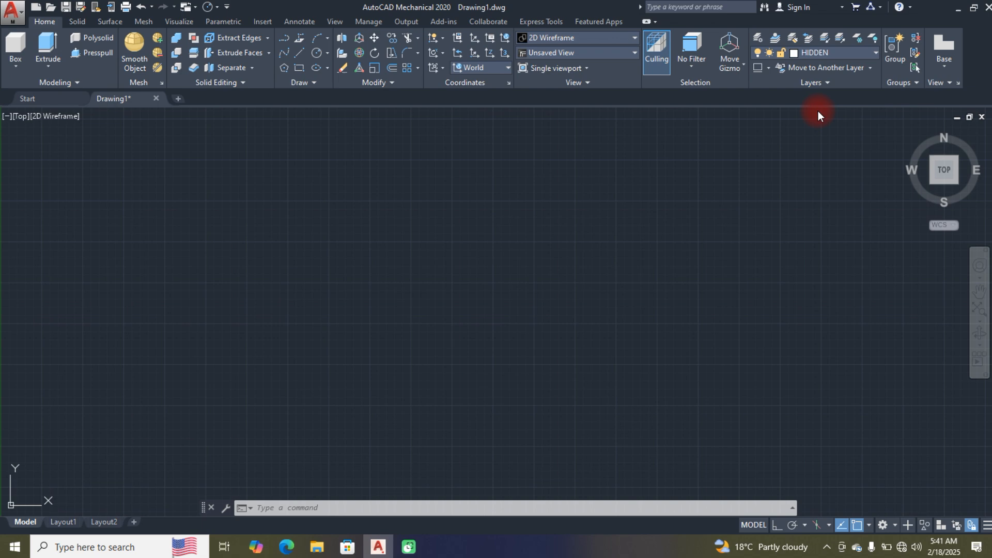
left_click(873, 54)
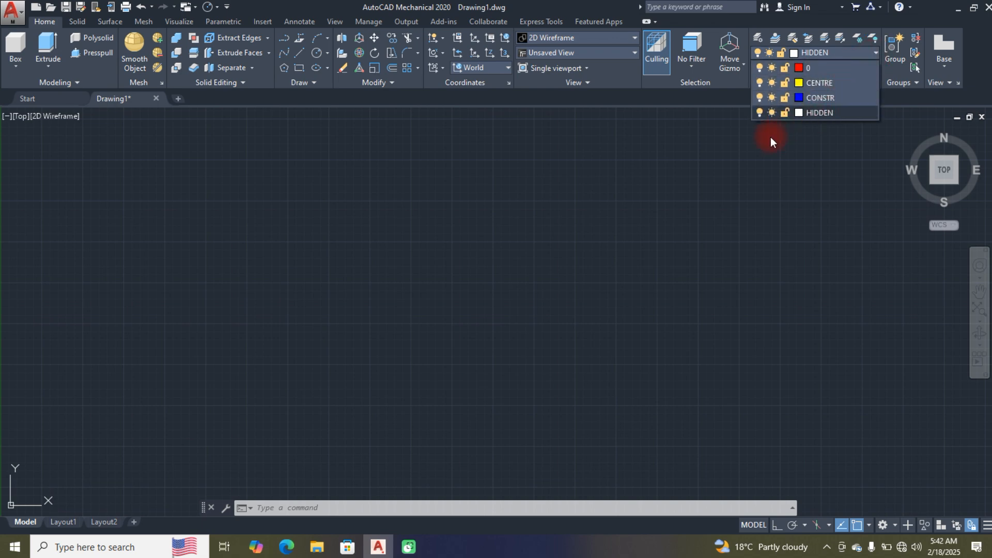
left_click(393, 308)
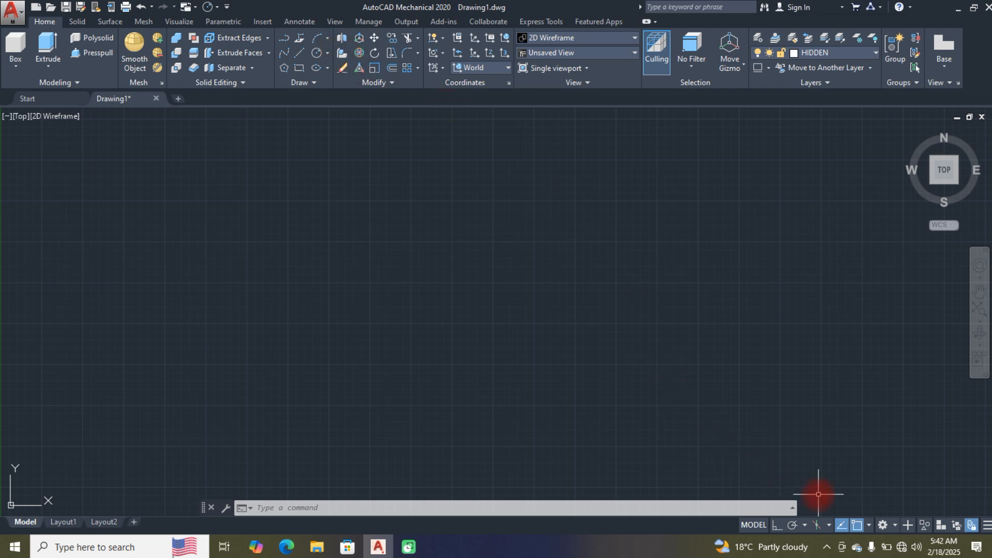
Step: Switch to the Mechanical workspace and draw a horizontal rectangle about 20 by 5.9 units near the middle of the drawing area
left_click(880, 525)
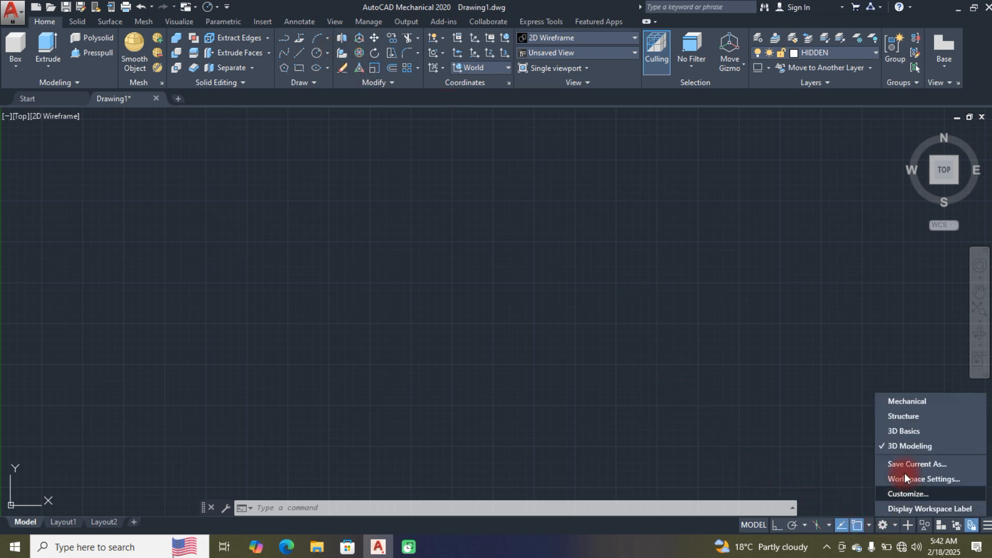
left_click(908, 401)
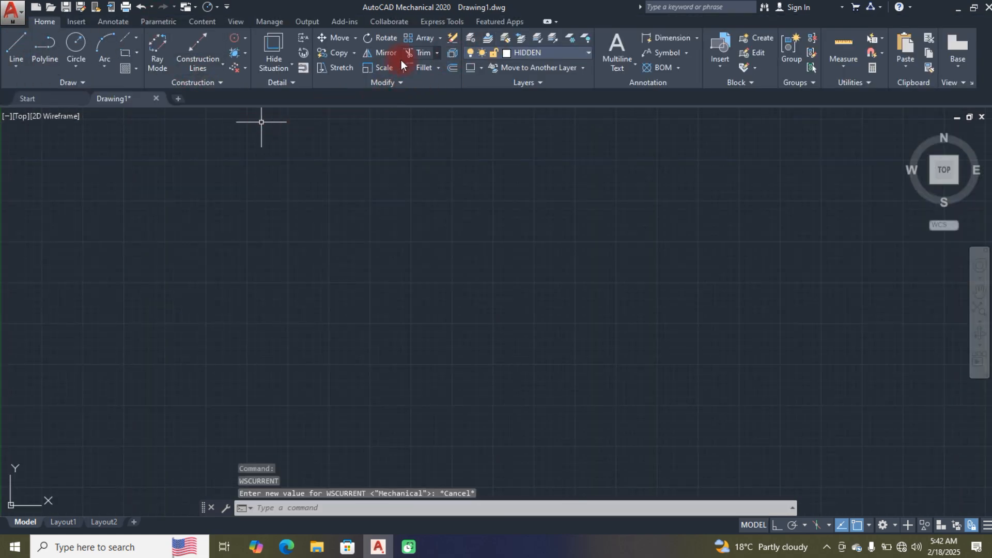
left_click(126, 53)
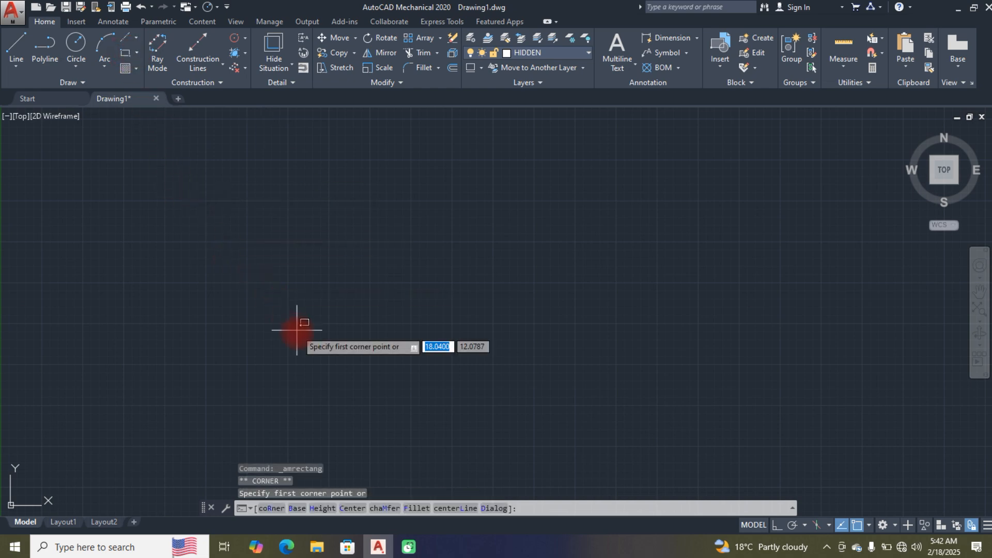
left_click(260, 284)
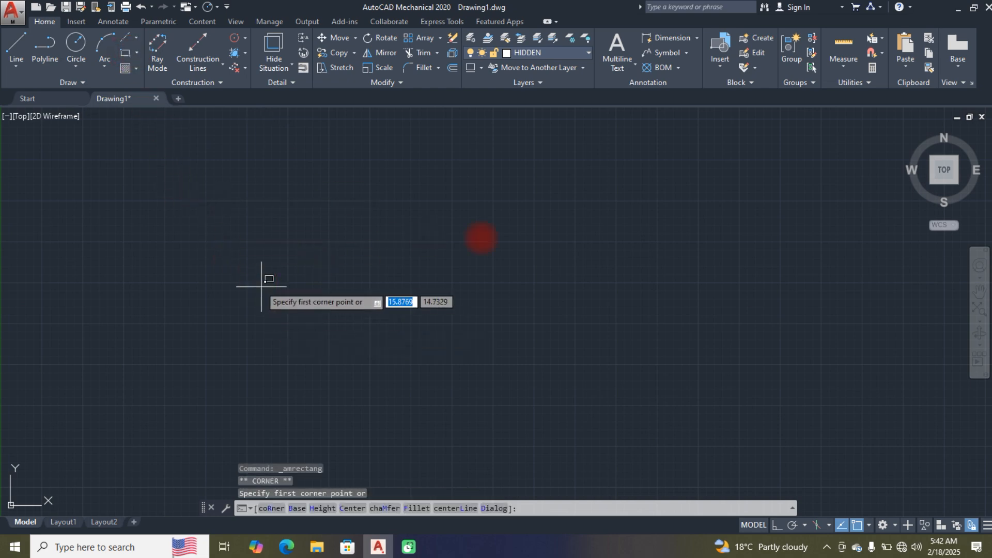
left_click(586, 378)
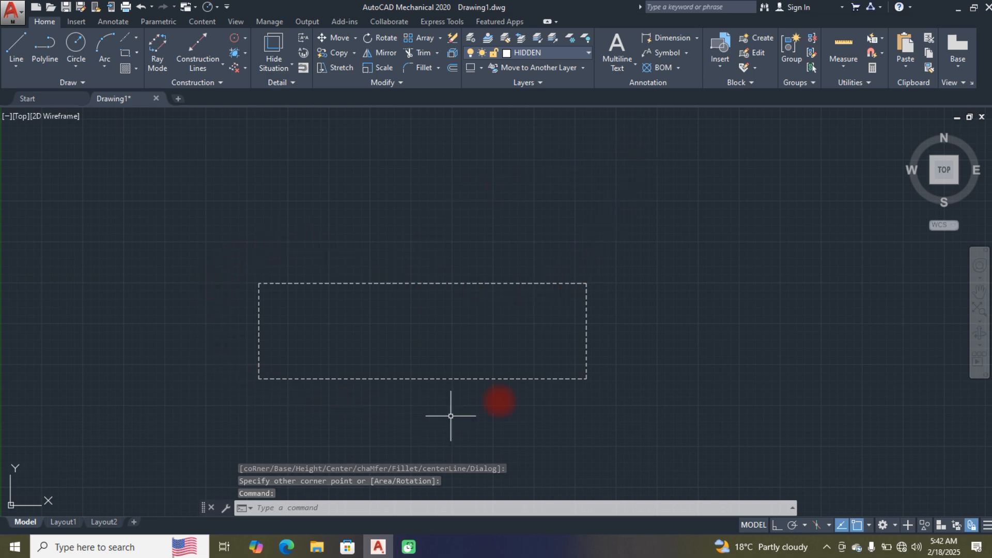
Step: Move the rectangle to the CONSTR layer and clear the selection
left_click(426, 282)
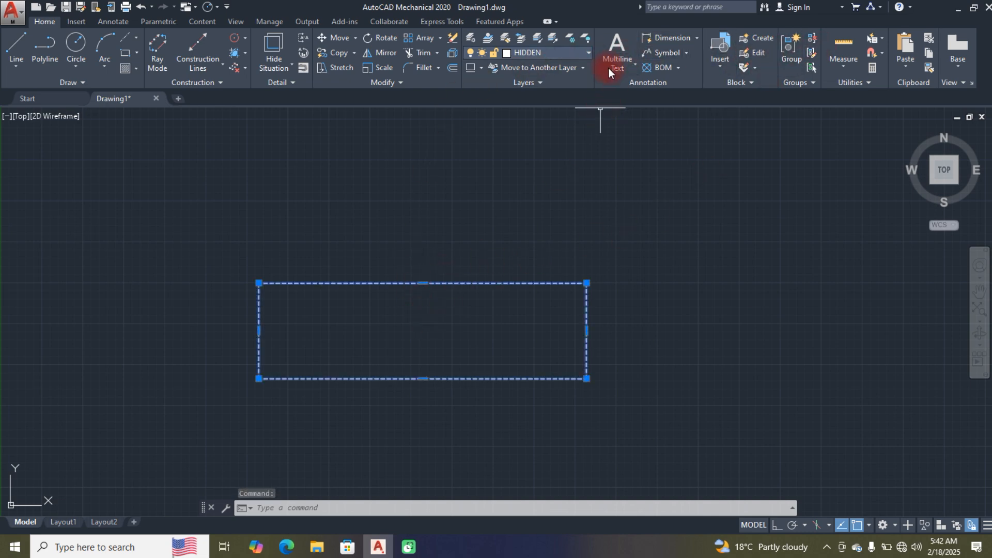
left_click(587, 52)
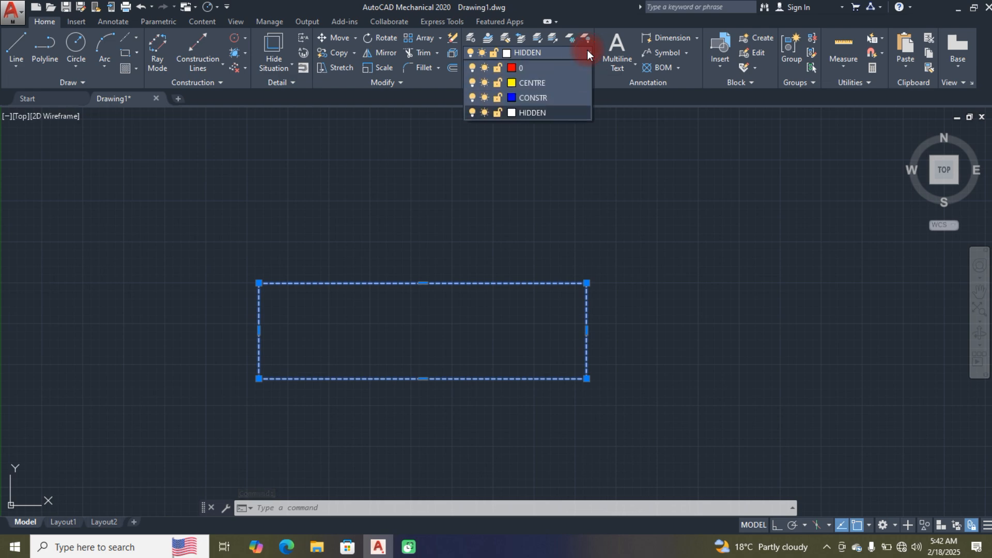
left_click(547, 112)
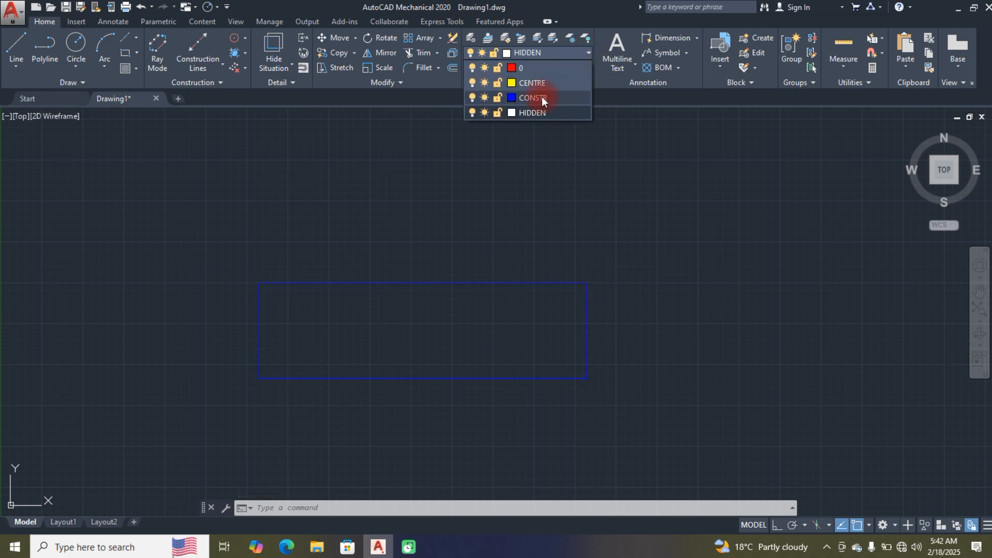
left_click(541, 98)
left_click(460, 283)
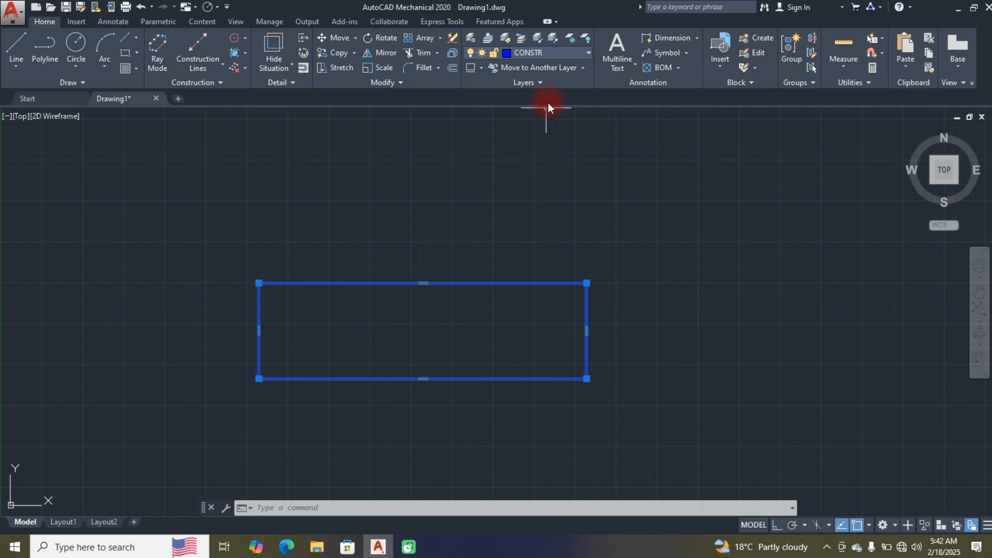
left_click(530, 139)
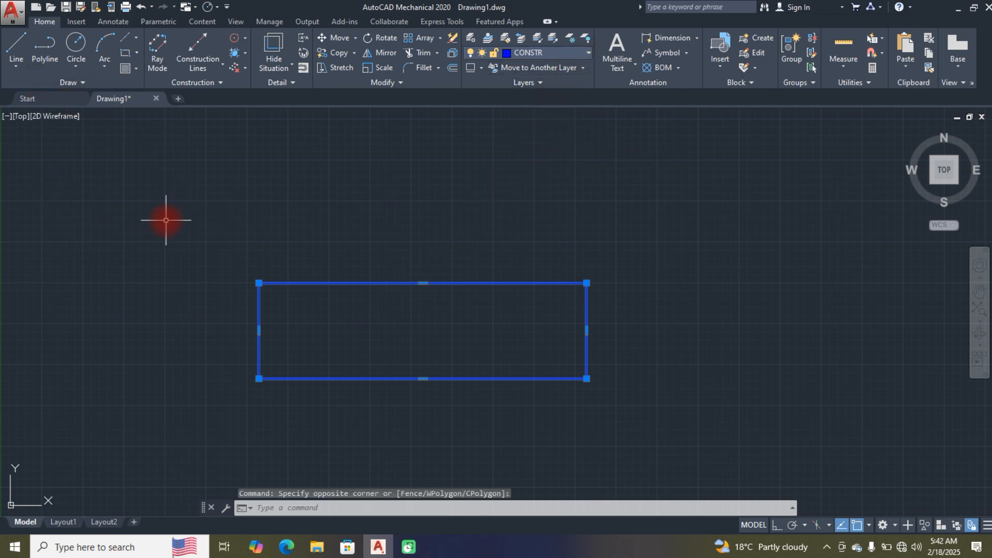
key("Return")
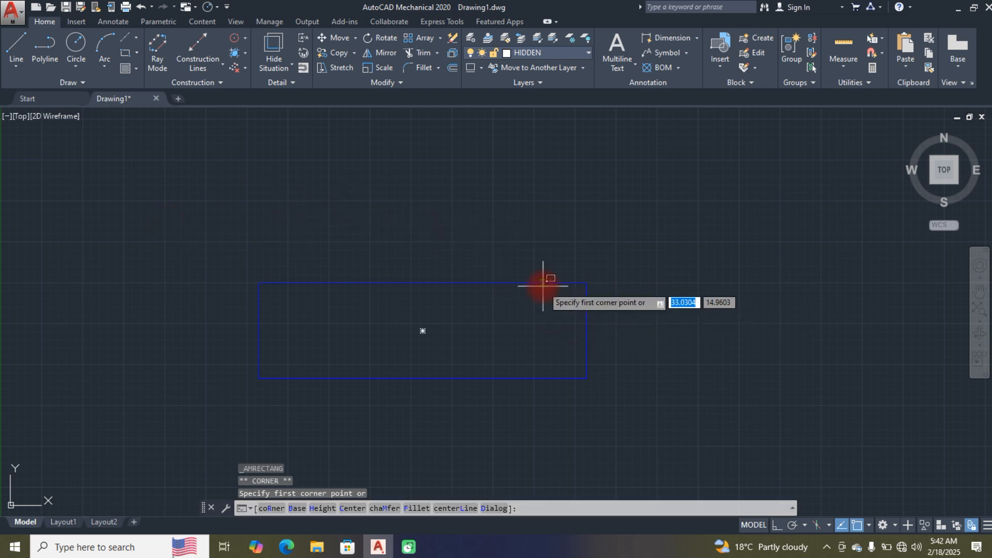
key("Escape")
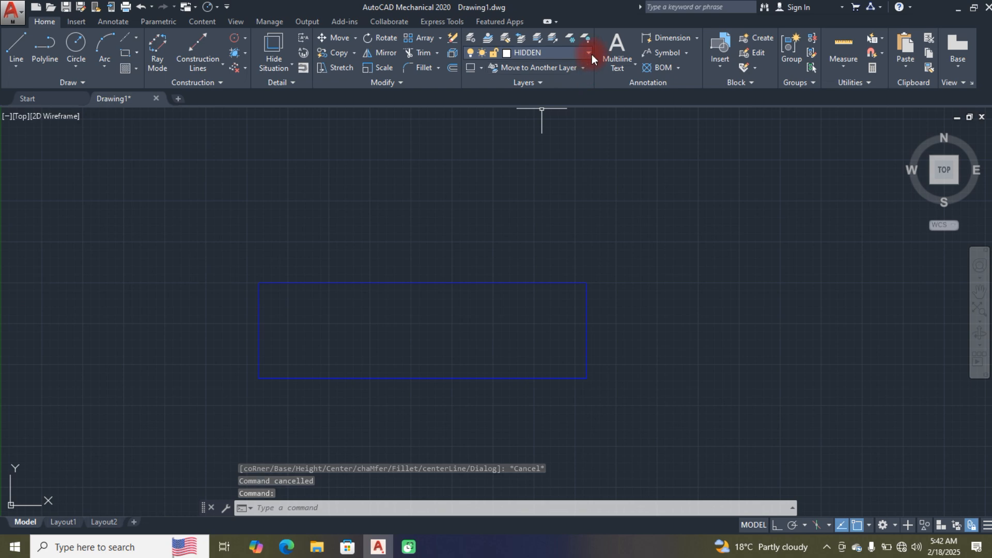
Step: Offset the rectangle outward with the Through option, passing about 1 unit below its lower edge
left_click(454, 68)
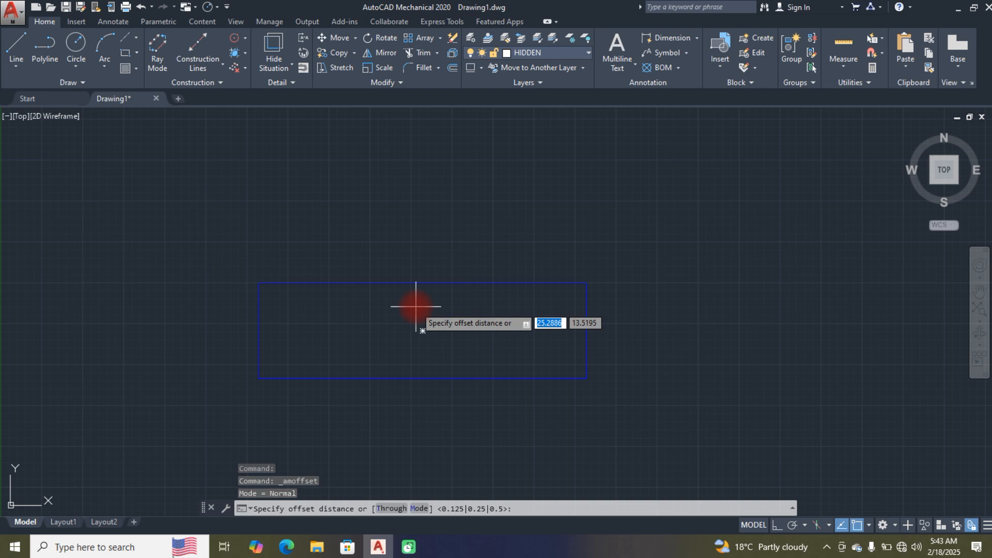
left_click(389, 510)
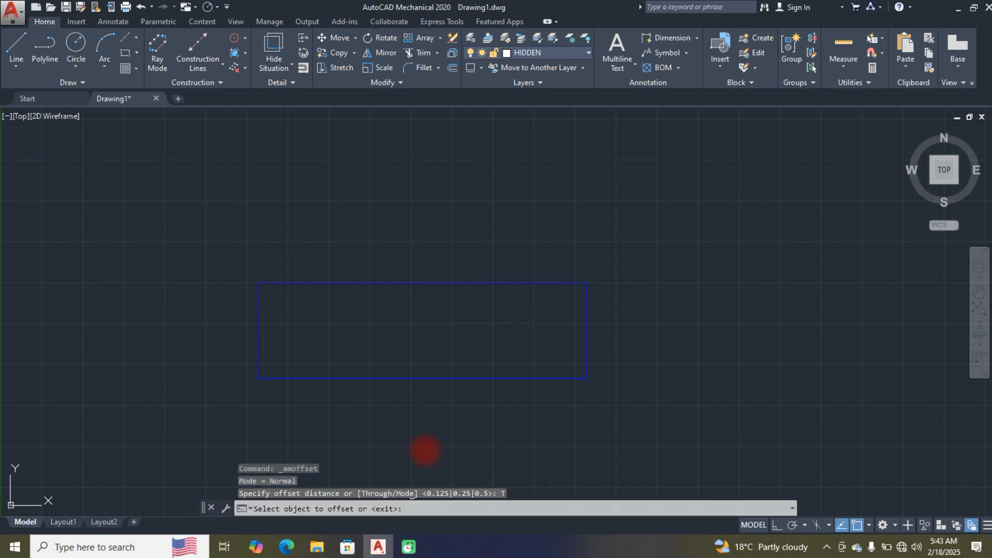
left_click(423, 379)
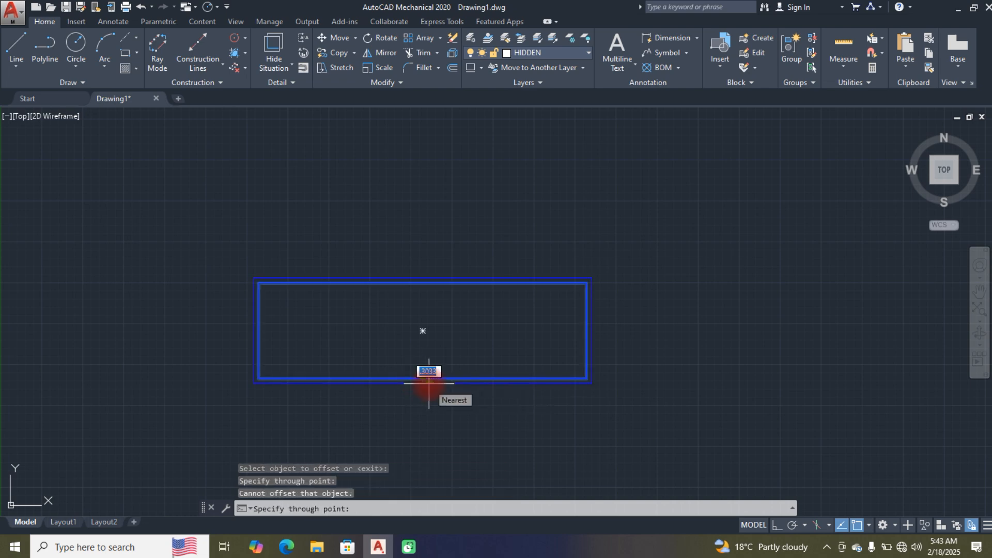
left_click(393, 399)
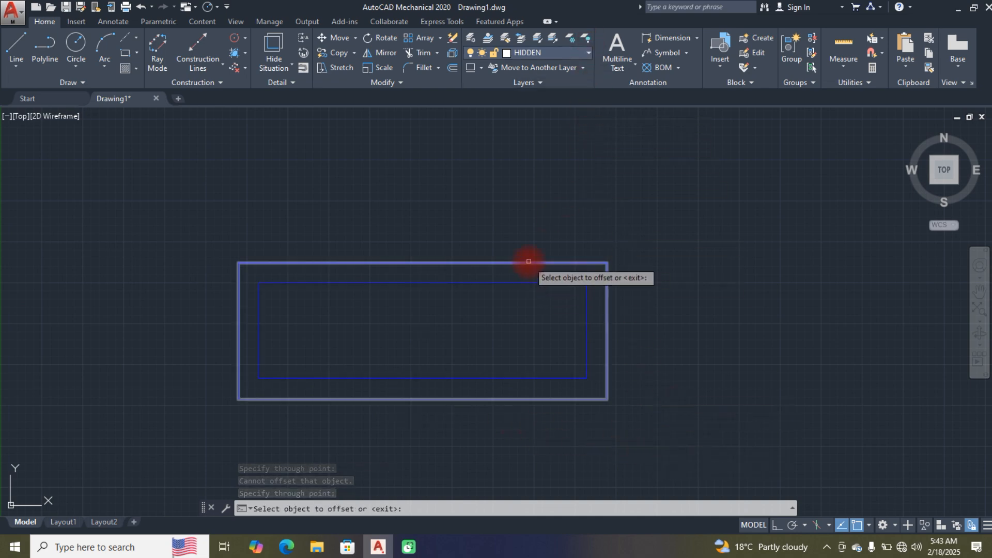
key("Escape")
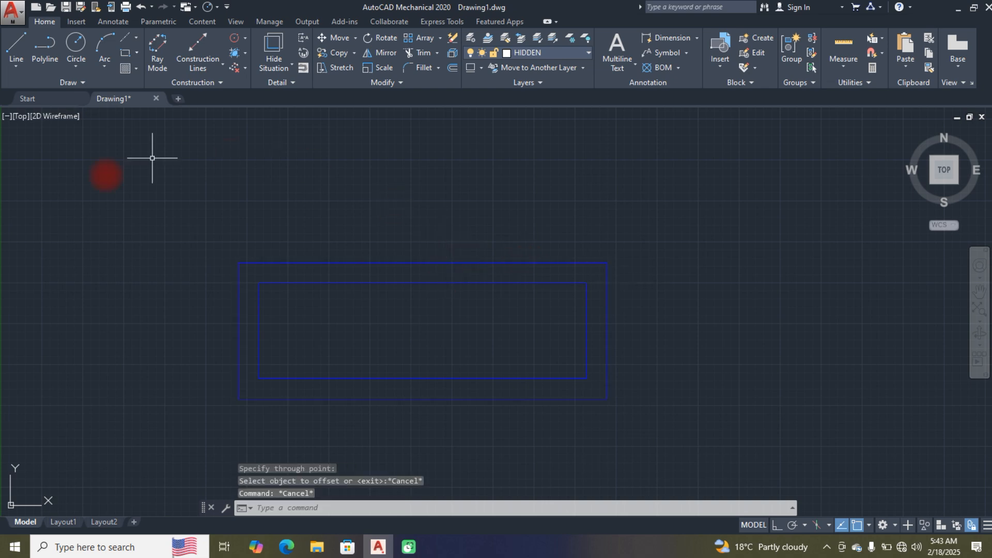
Step: Compare the layer previews on the outer rectangle and move it to layer 0
left_click(250, 262)
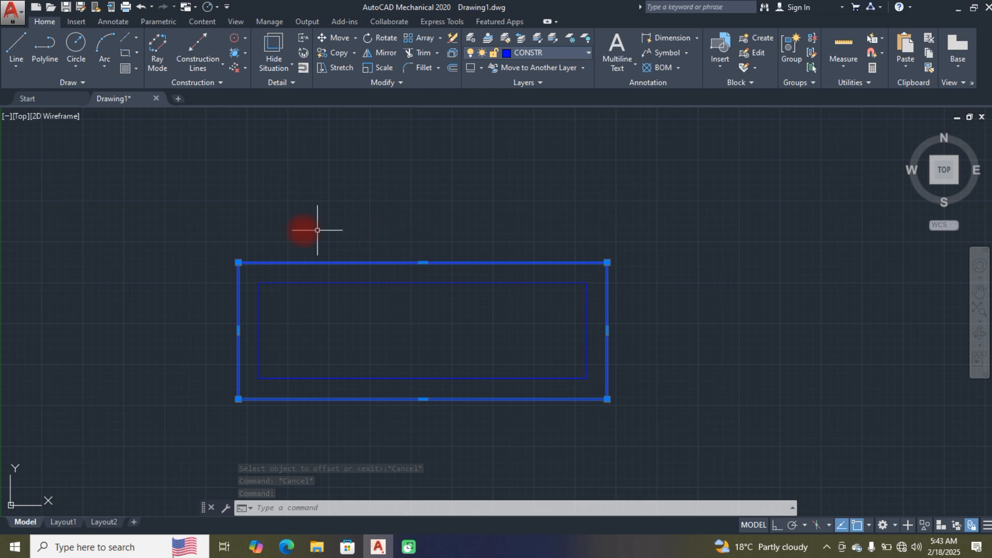
left_click(587, 54)
left_click(556, 85)
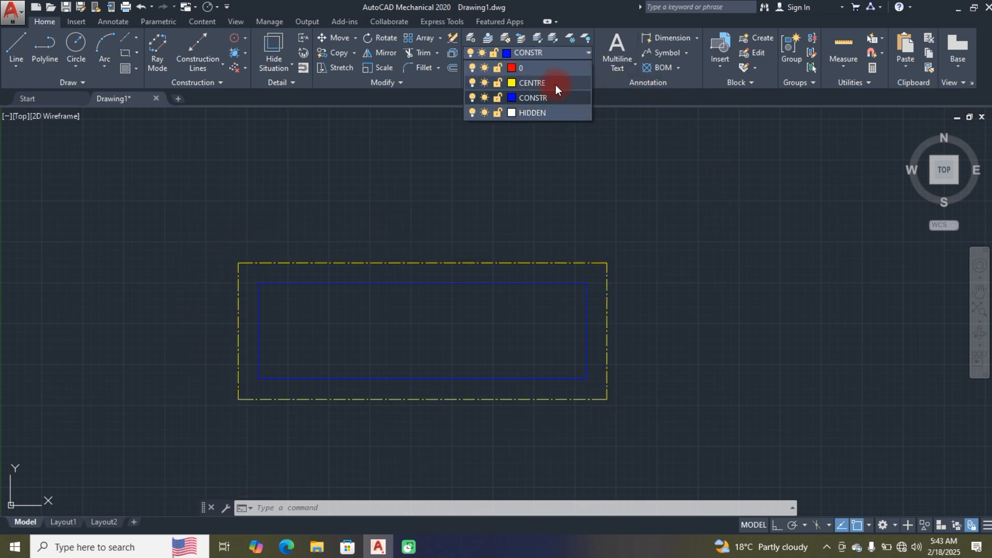
left_click(523, 69)
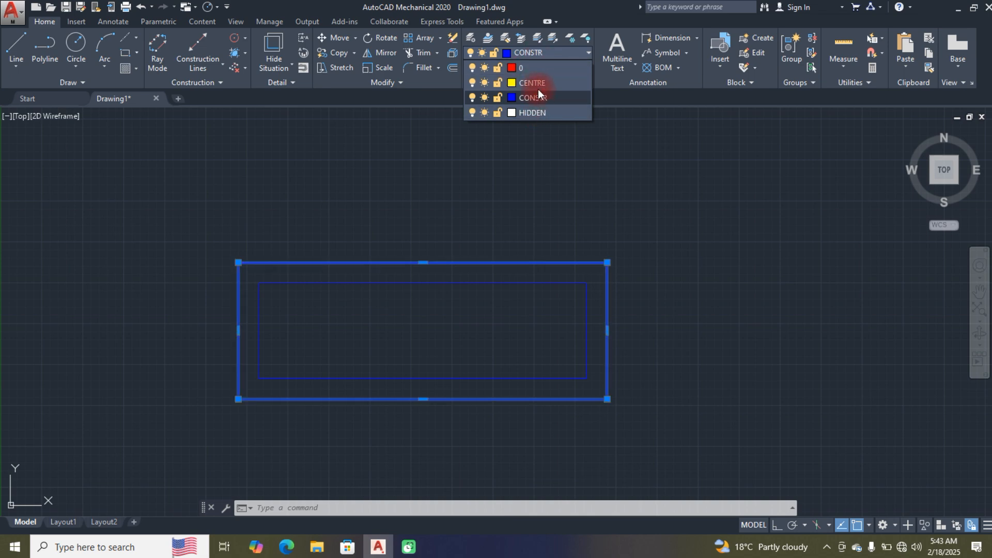
left_click(538, 86)
left_click(538, 95)
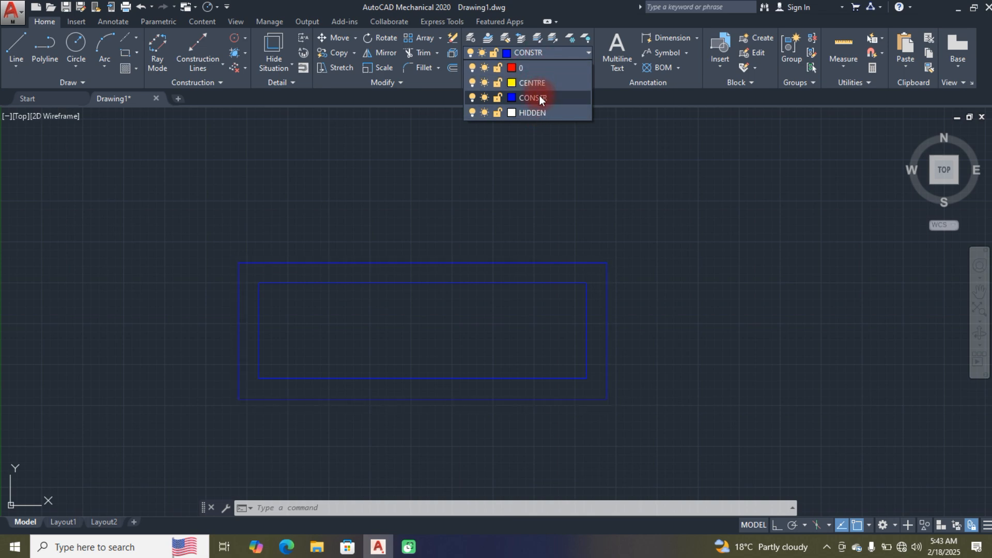
left_click(538, 66)
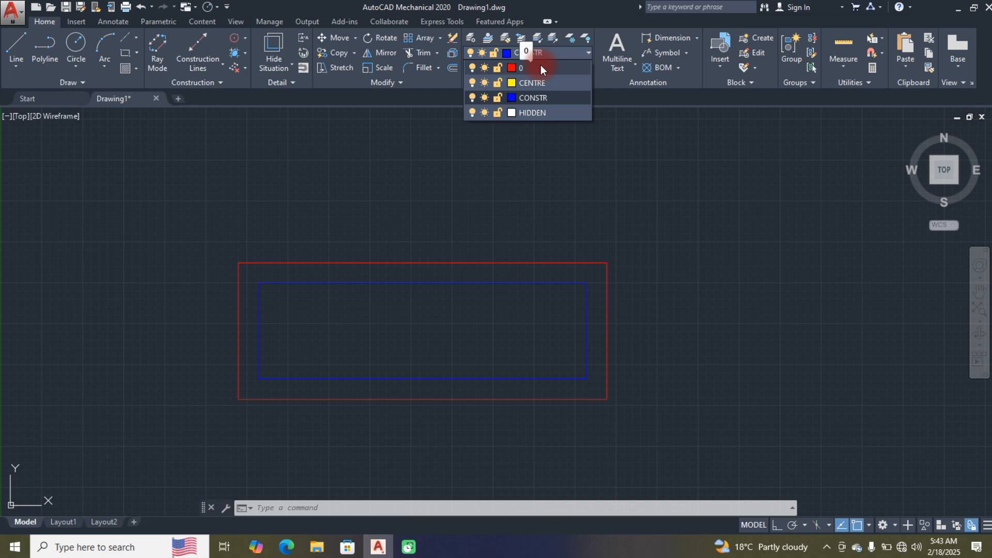
left_click(540, 66)
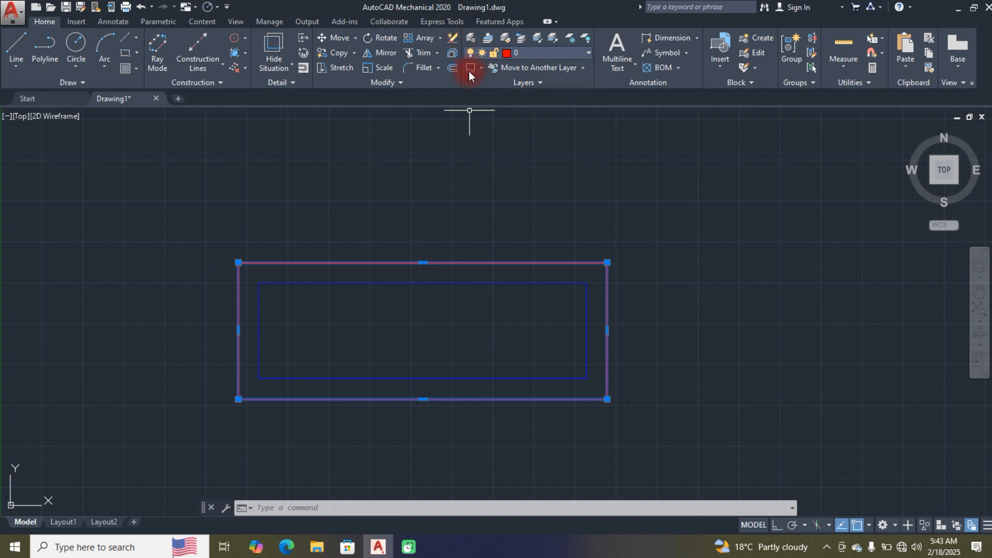
Step: Make 0 the current layer in the layer manager and set its color to white
left_click(470, 38)
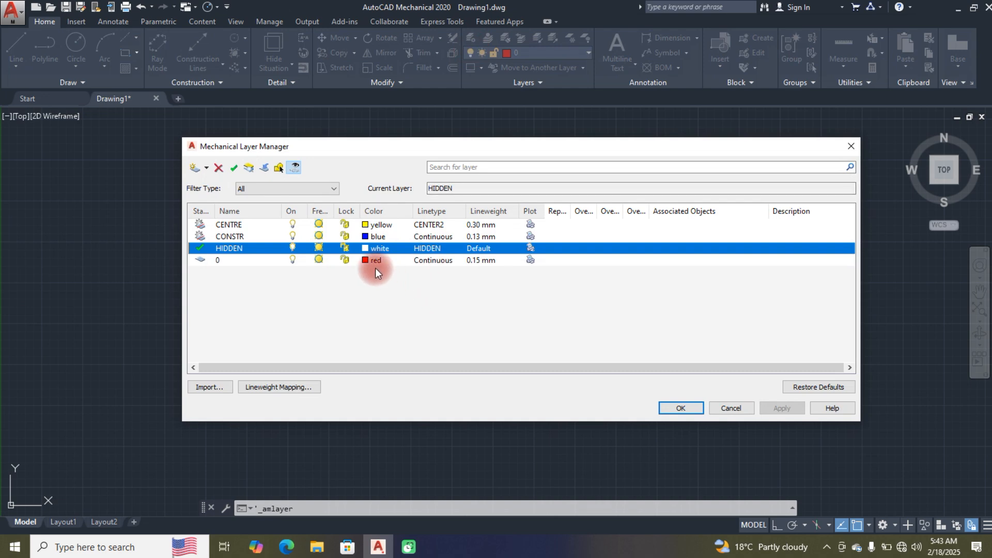
left_click(397, 259)
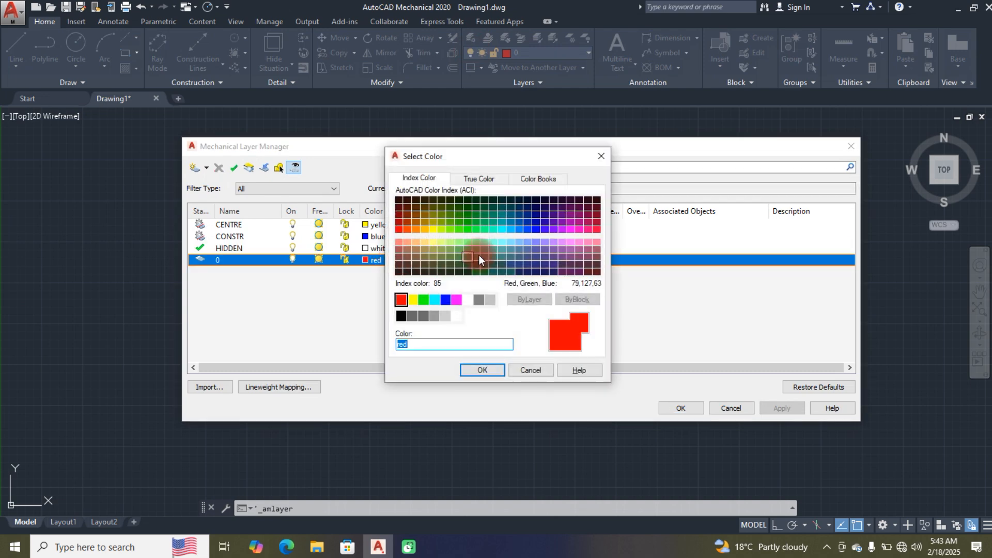
left_click(602, 155)
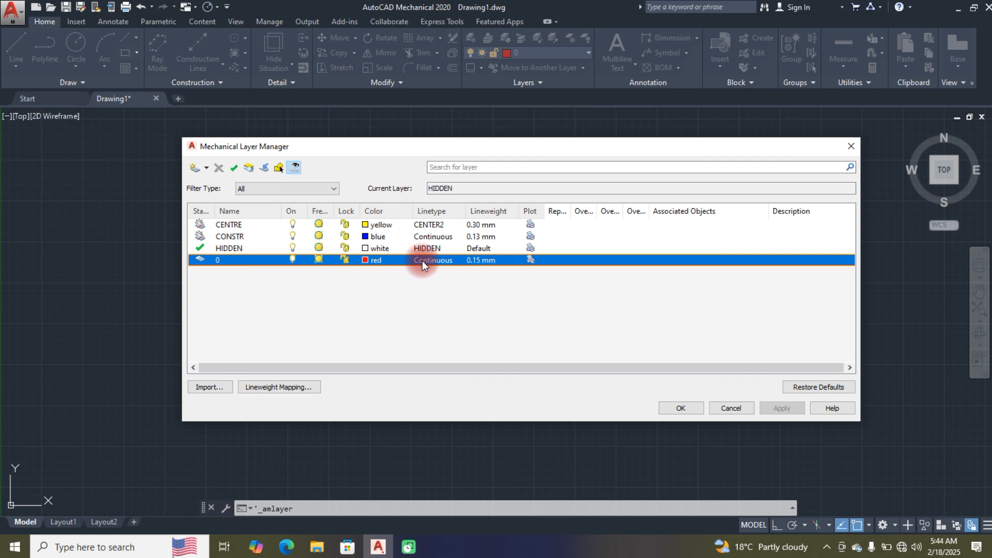
double_click(219, 259)
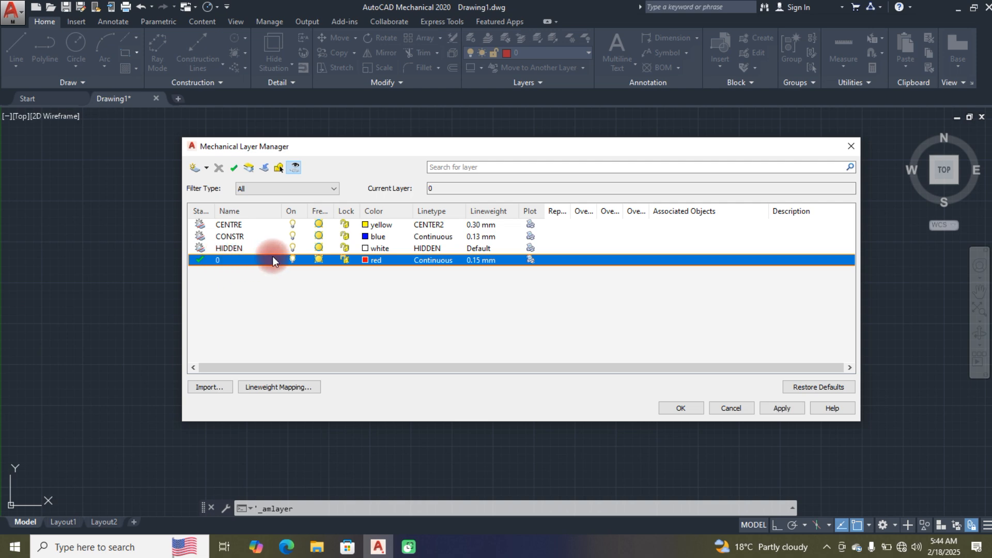
left_click(364, 260)
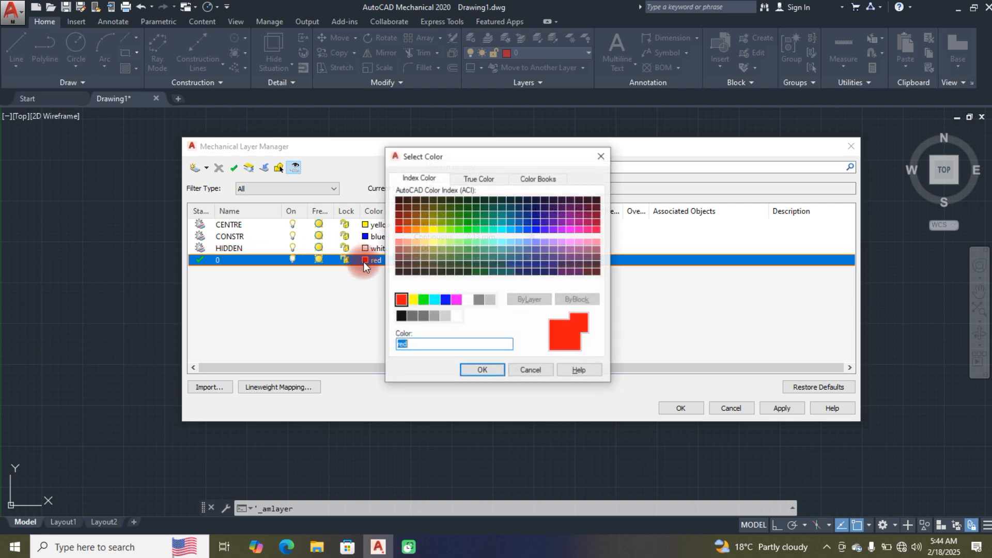
left_click(467, 300)
left_click(483, 368)
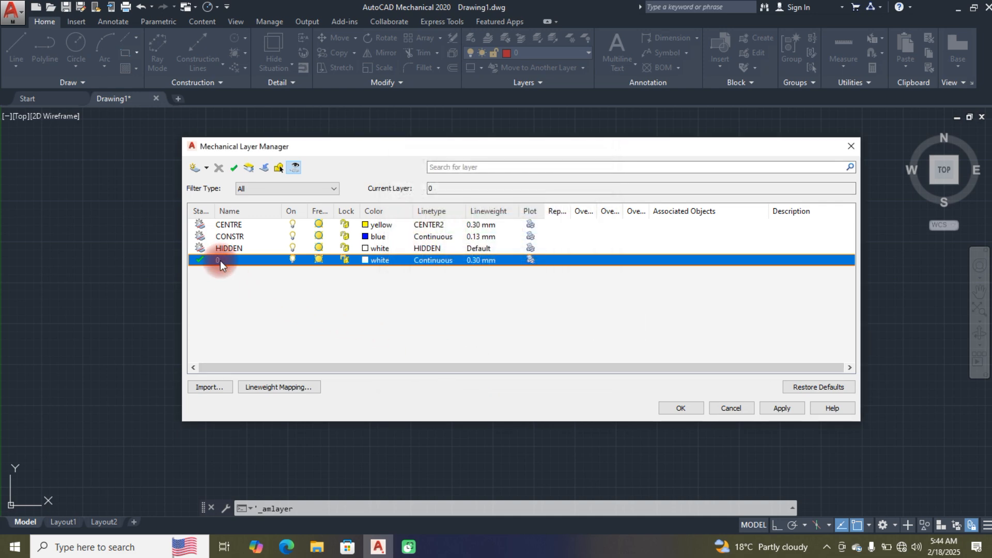
Step: Set the HIDDEN layer's color to red, apply the change and close the layer manager
left_click(378, 261)
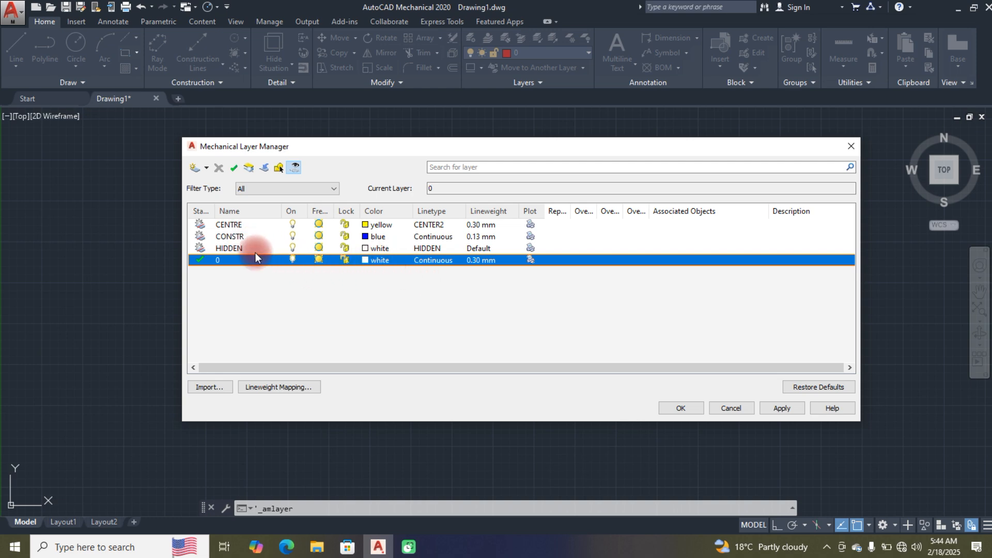
left_click(361, 248)
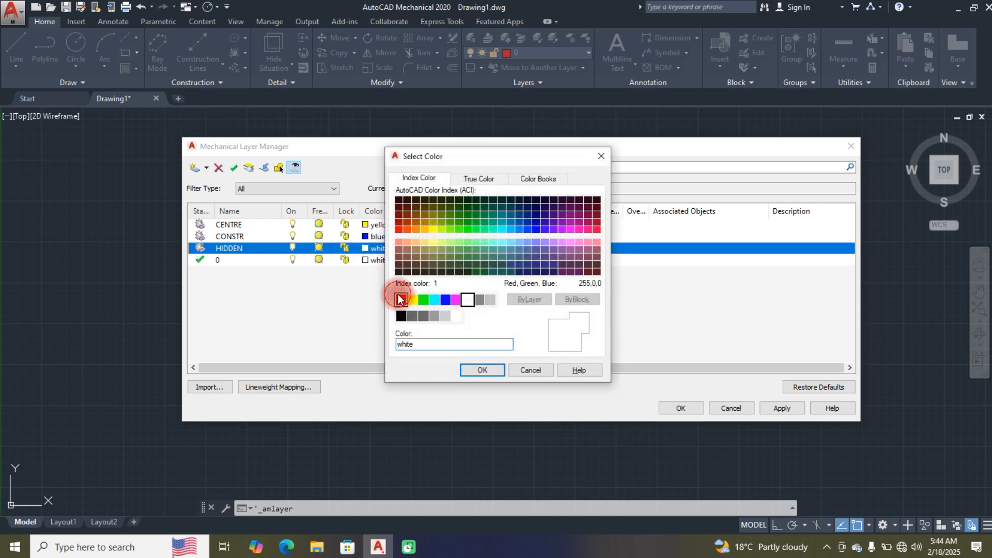
left_click(401, 299)
left_click(471, 367)
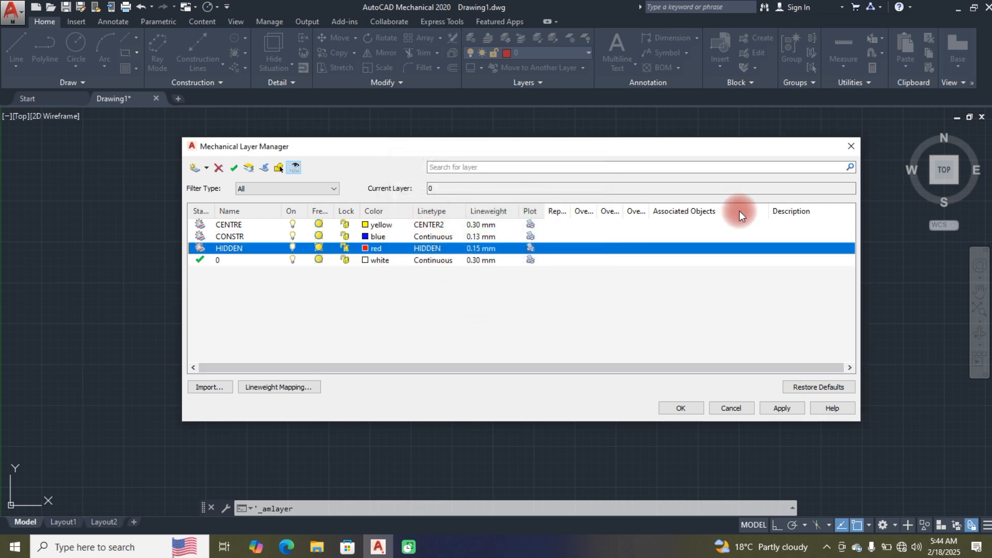
left_click(792, 407)
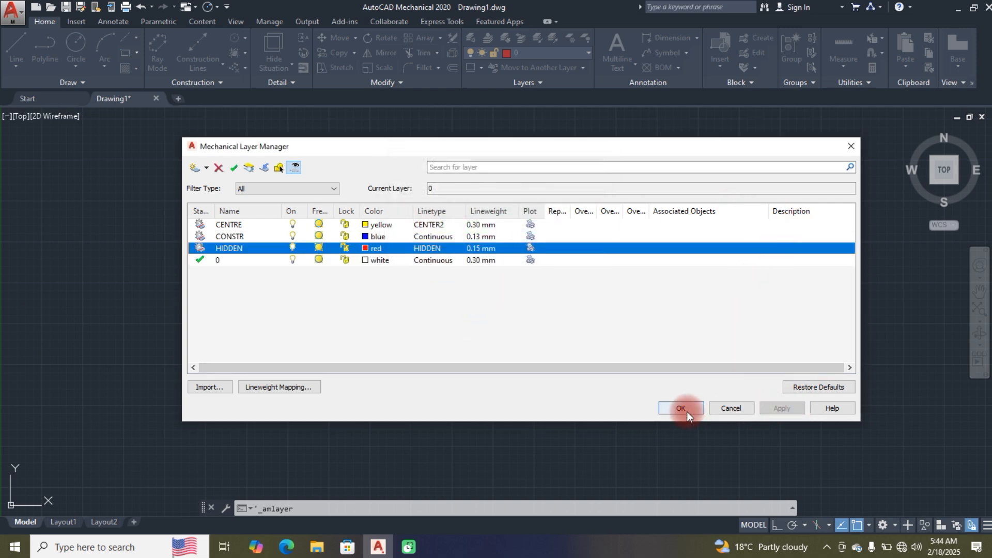
left_click(681, 408)
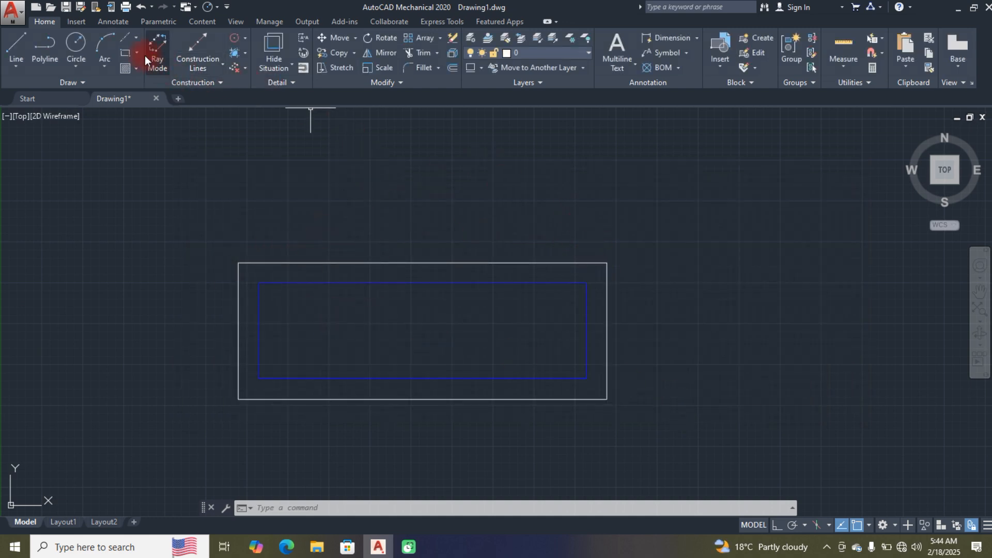
Step: Draw a circle of radius about 2.36 centred inside the inner rectangle
left_click(70, 45)
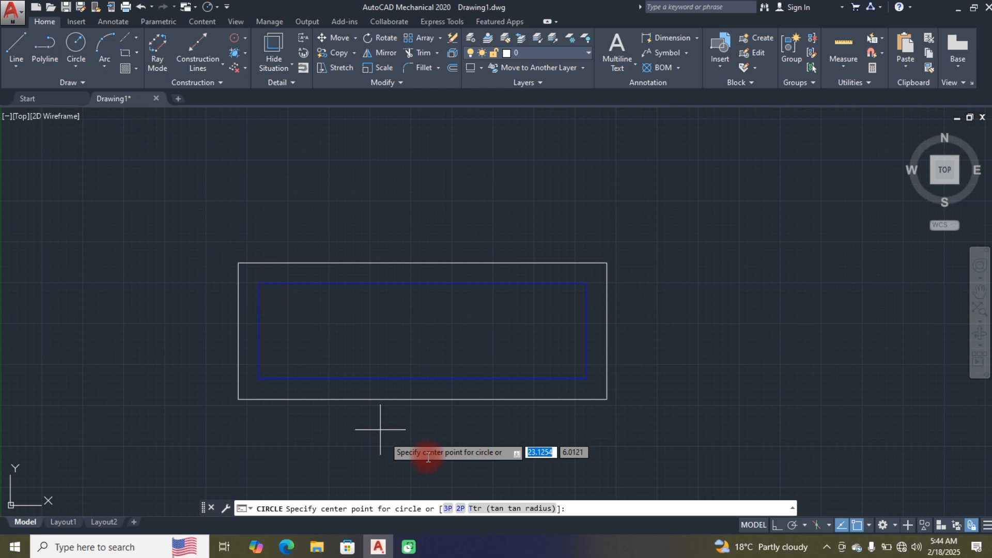
left_click(423, 330)
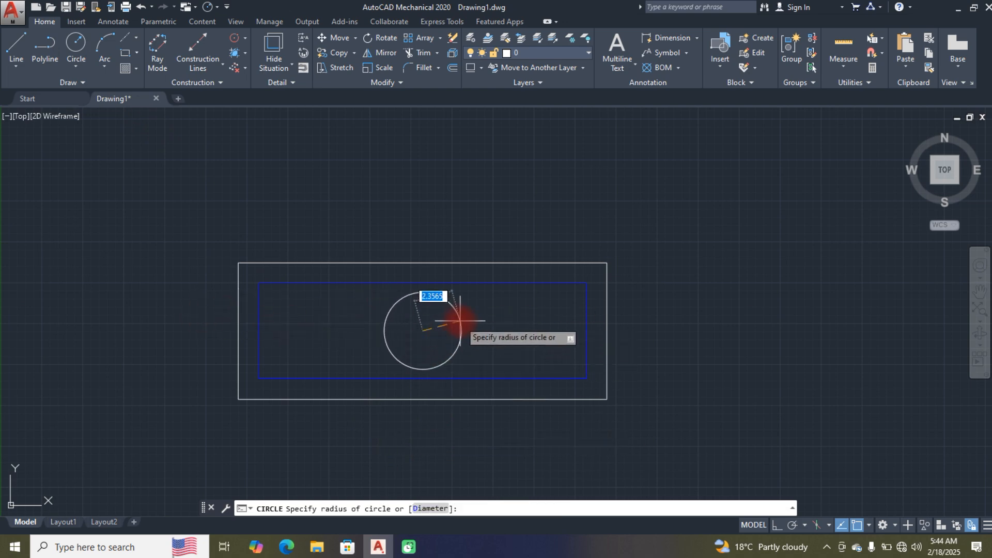
left_click(460, 320)
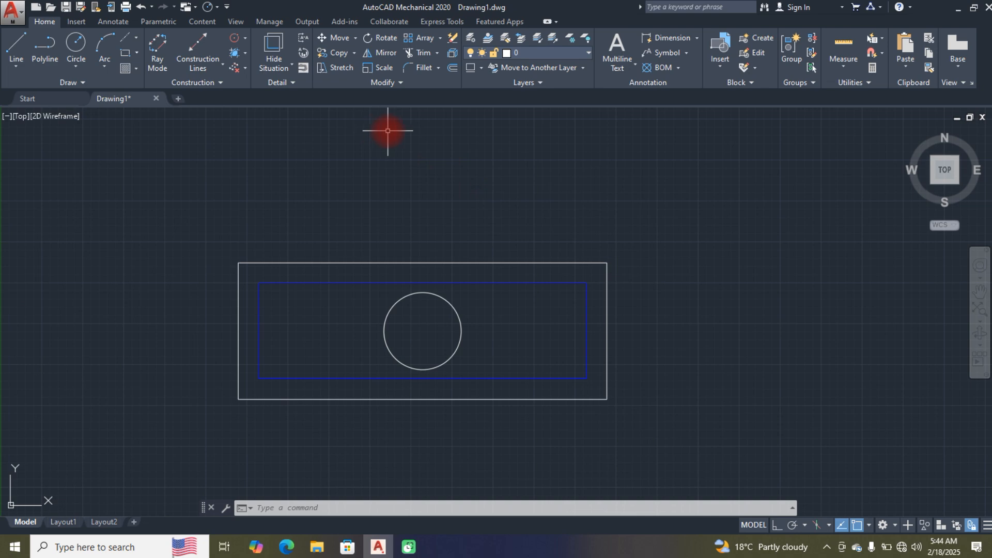
Step: Make CENTRE the current layer and draw a roughly horizontal line about 8.24 units long through the circle's centre, extending past both sides
left_click(586, 53)
left_click(541, 84)
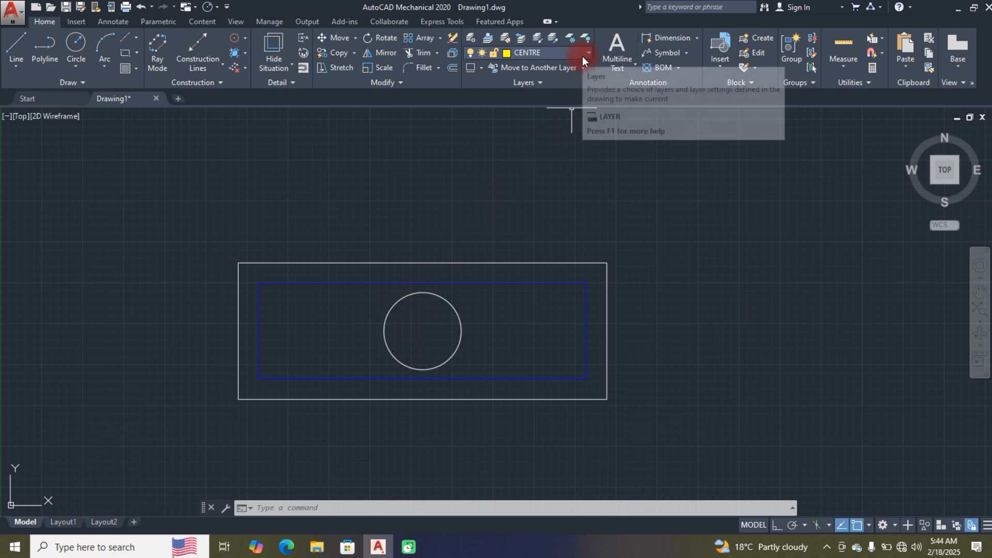
left_click(14, 42)
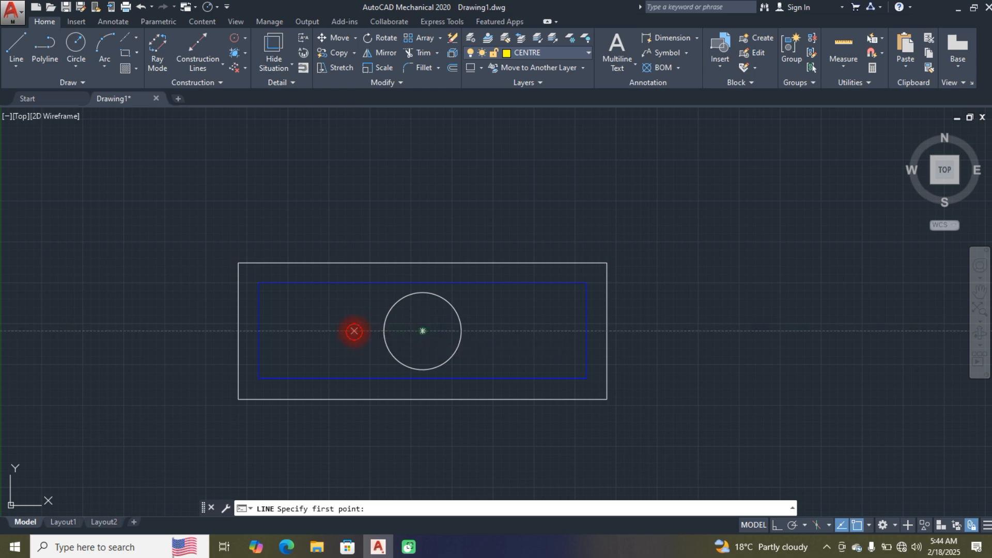
left_click(354, 331)
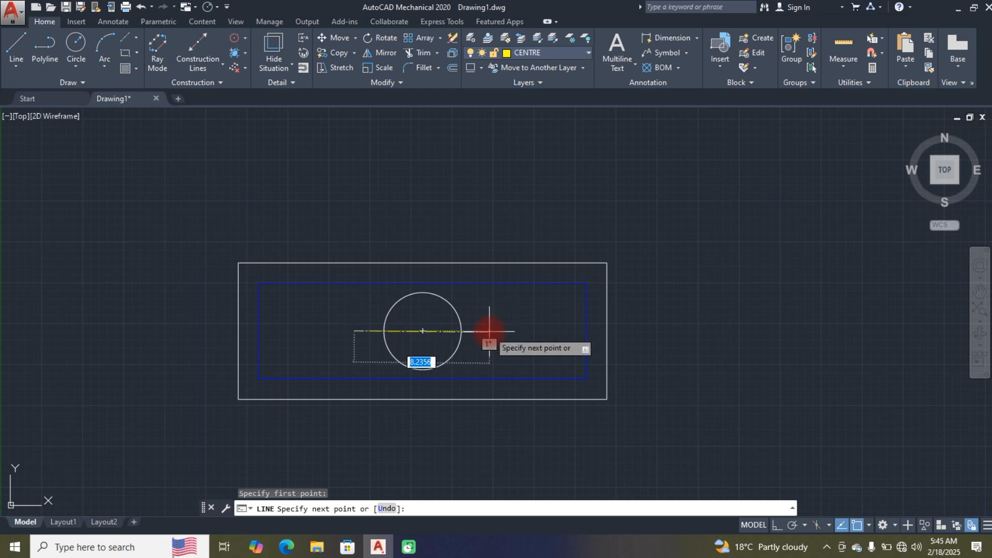
left_click(490, 329)
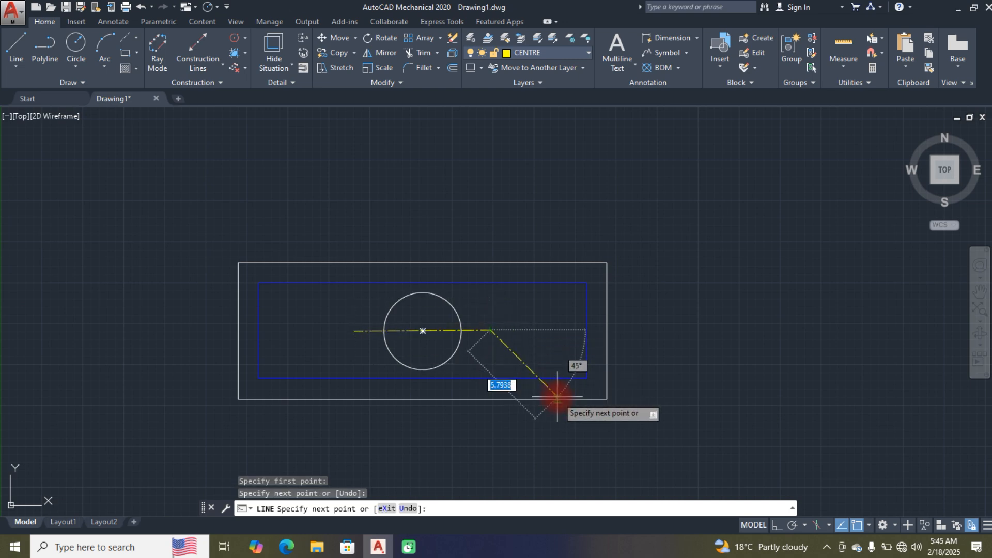
key("Return")
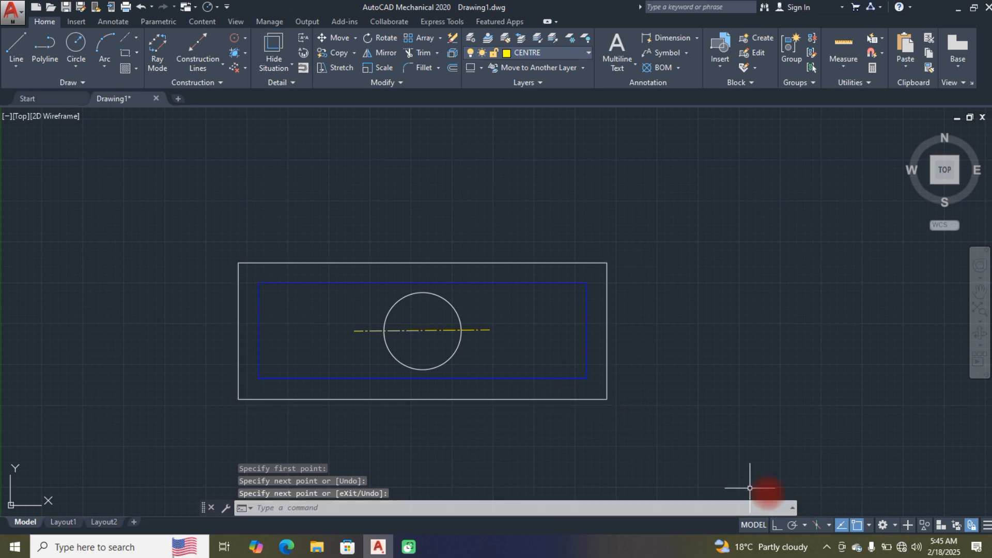
Step: Turn on Ortho mode and draw a vertical centre line through the circle's centre, from just below the circle to just above it
left_click(777, 526)
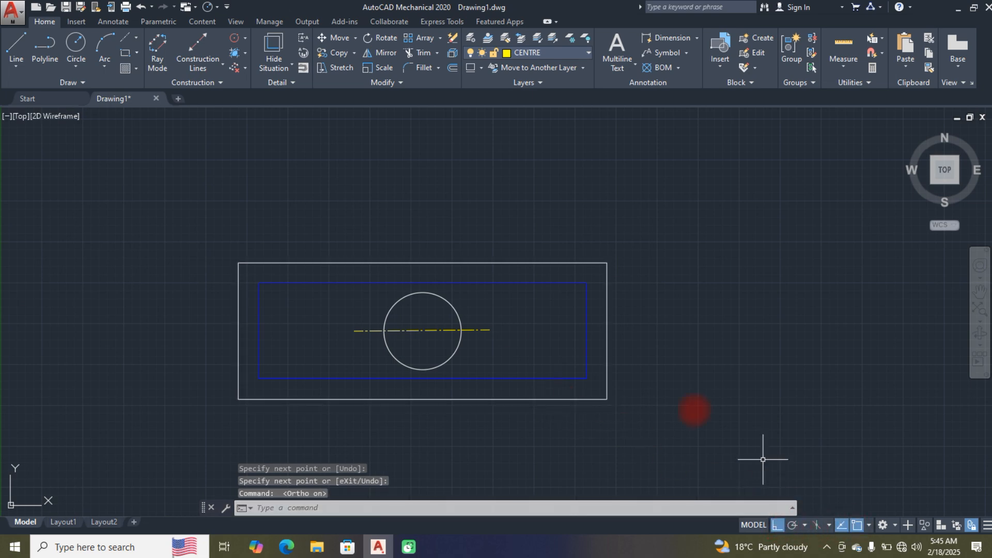
left_click(13, 44)
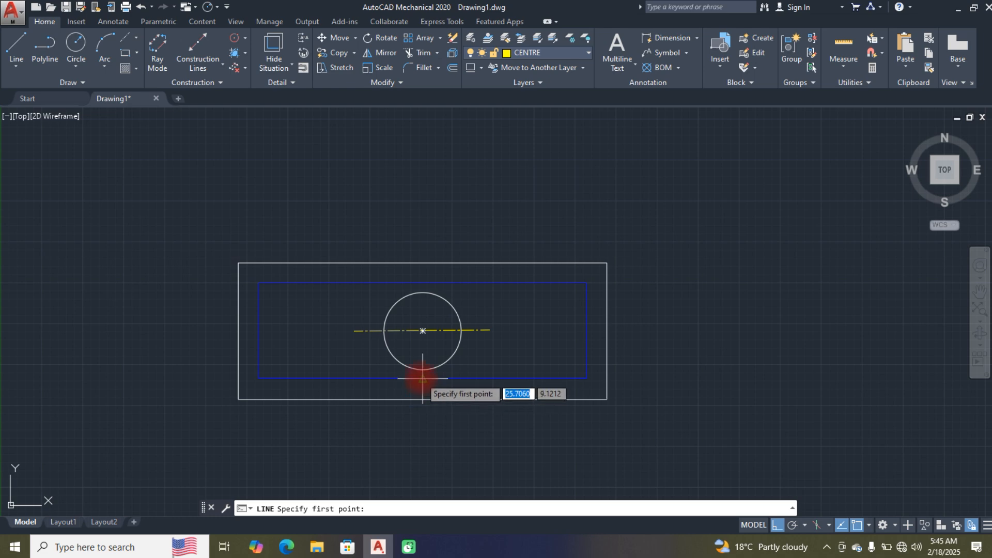
scroll(422, 381, "up", 5)
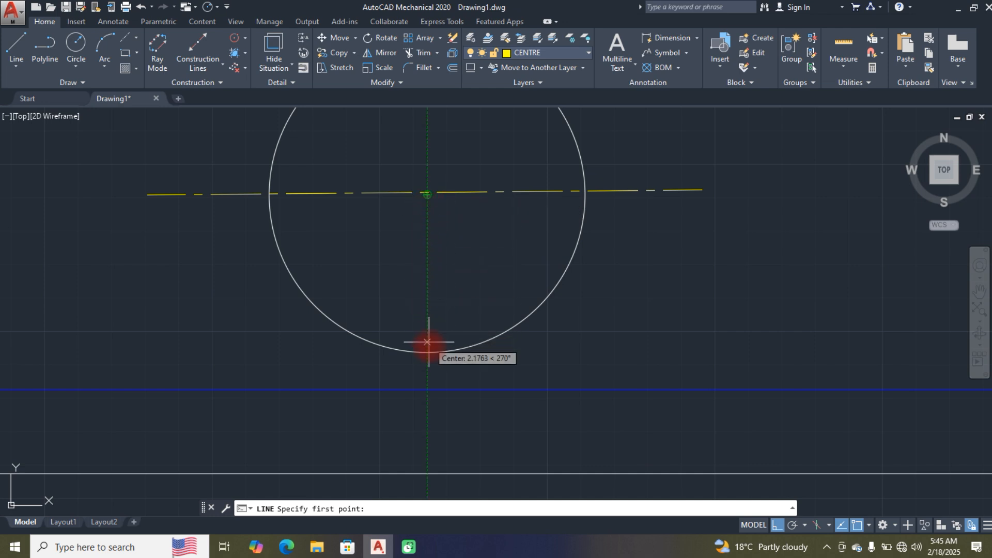
left_click(427, 378)
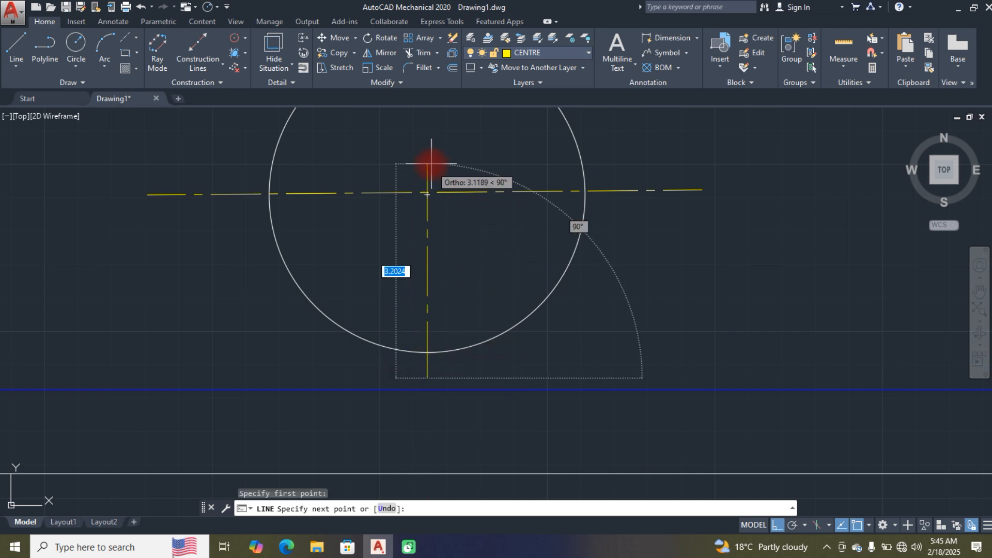
scroll(430, 161, "down", 2)
scroll(430, 163, "down", 4)
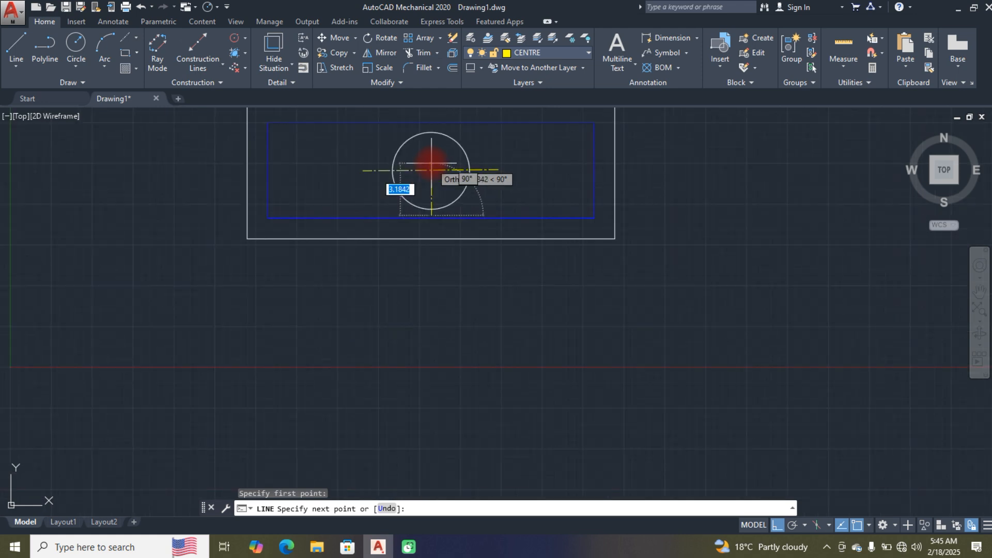
scroll(420, 282, "up", 8)
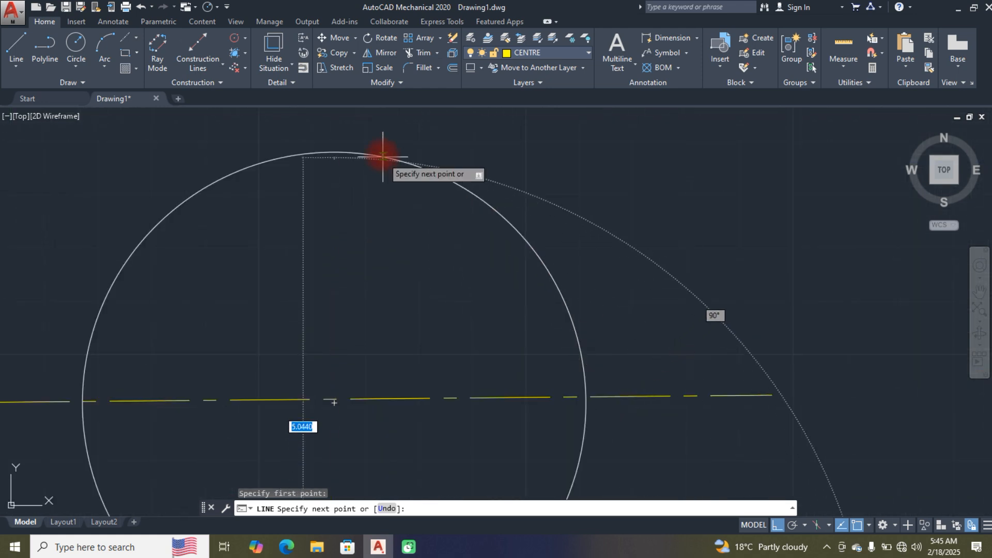
left_click(338, 123)
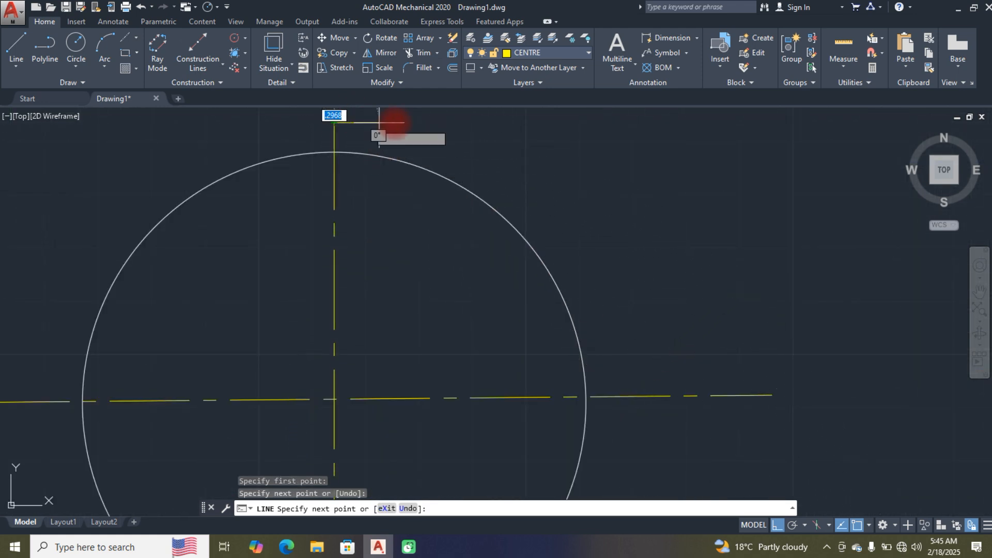
key("Return")
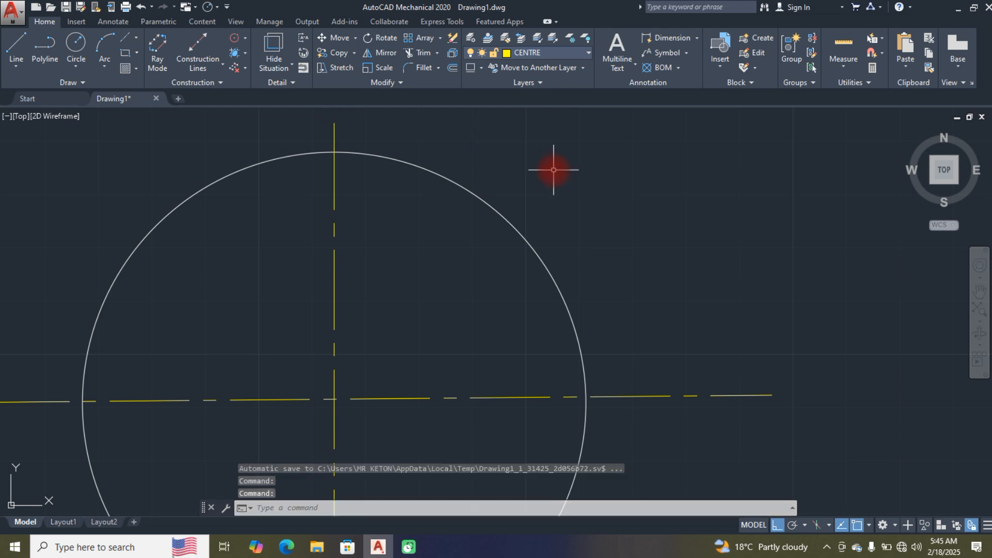
scroll(553, 170, "down", 6)
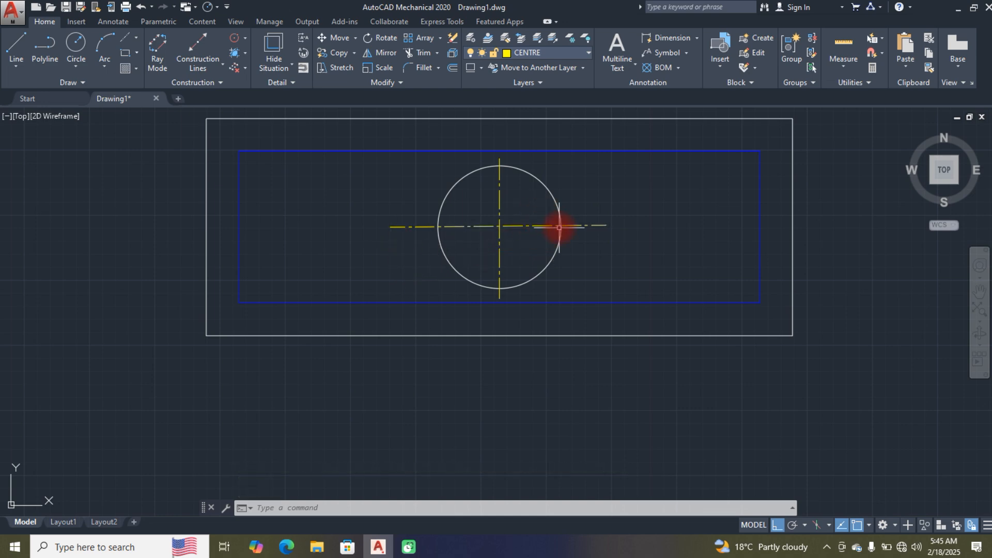
scroll(550, 256, "down", 2)
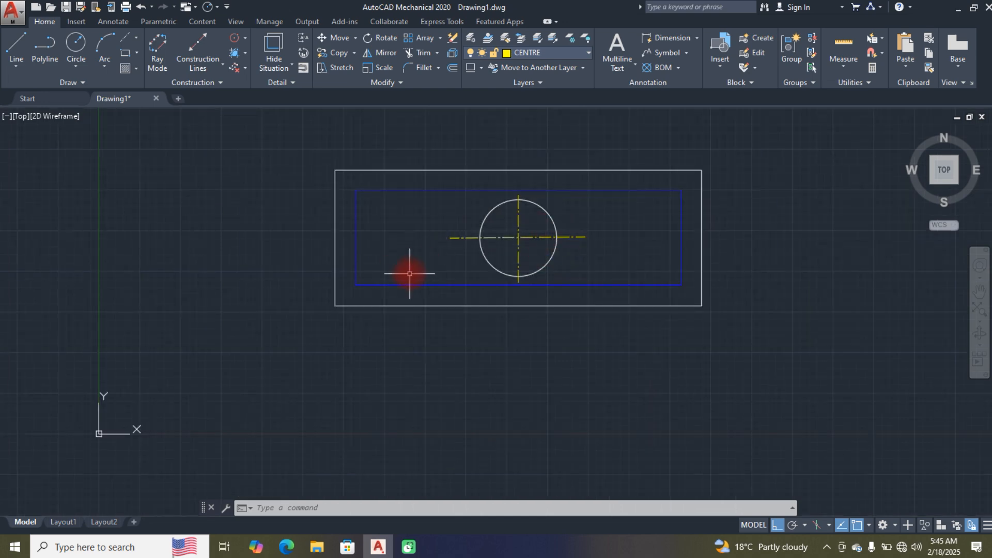
scroll(409, 275, "down", 2)
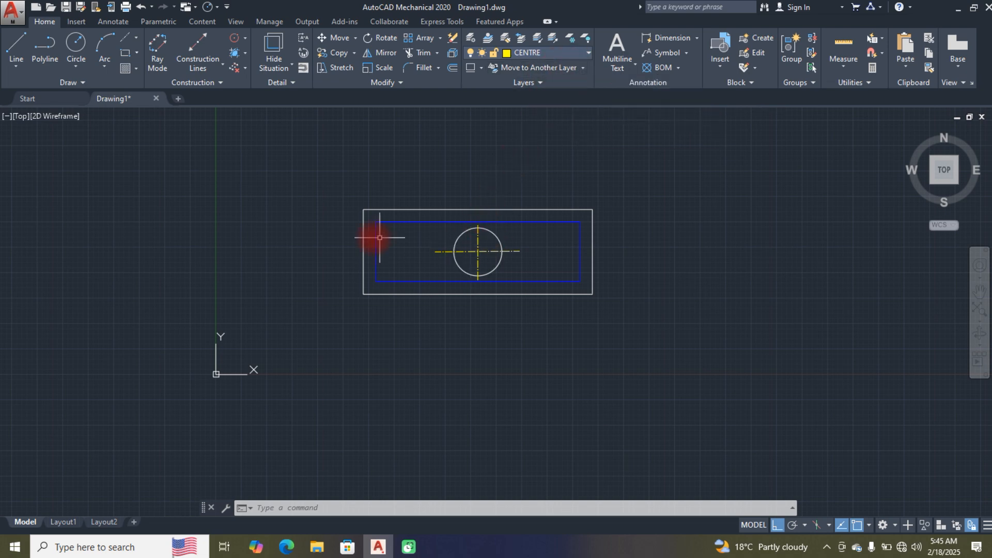
mouse_move(243, 223)
middle_mouse_down()
mouse_move(80, 370)
mouse_move(49, 374)
middle_mouse_up()
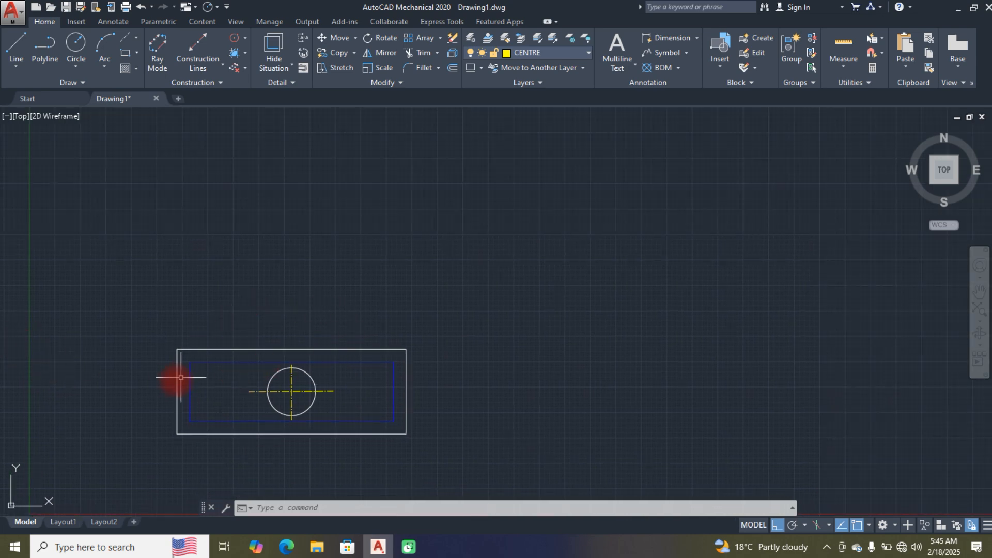
left_click(153, 372)
left_click(154, 373)
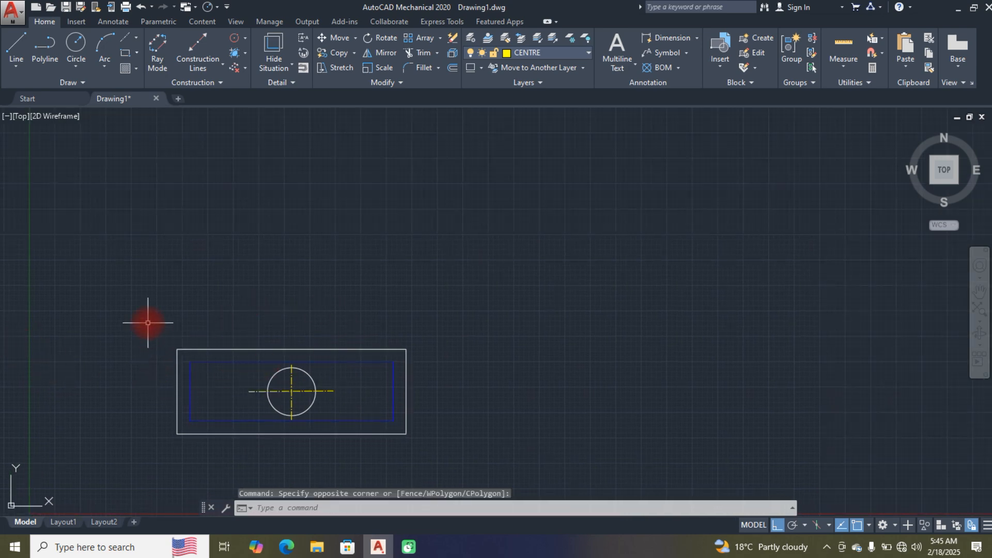
scroll(160, 292, "up", 2)
middle_click_drag(159, 292, 140, 290)
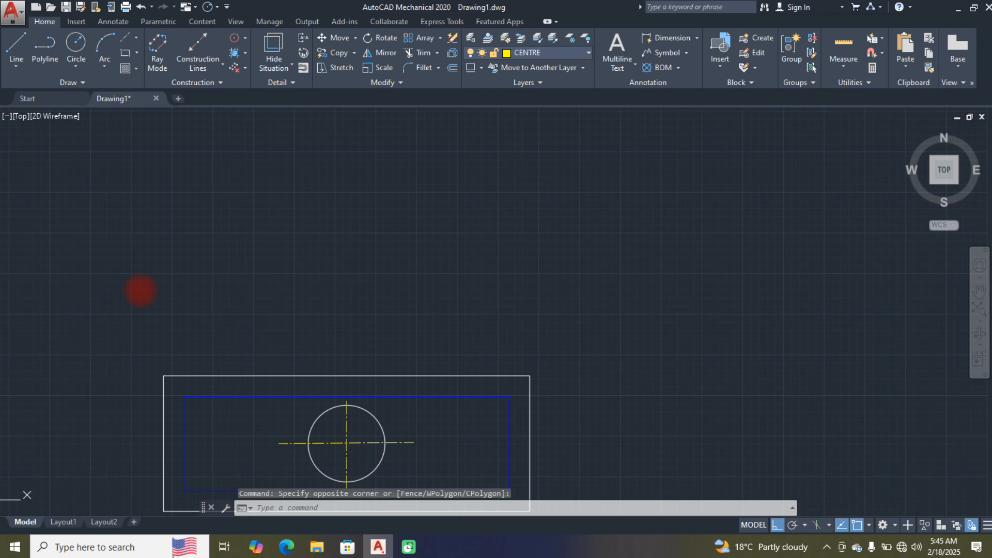
middle_click_drag(320, 367, 331, 306)
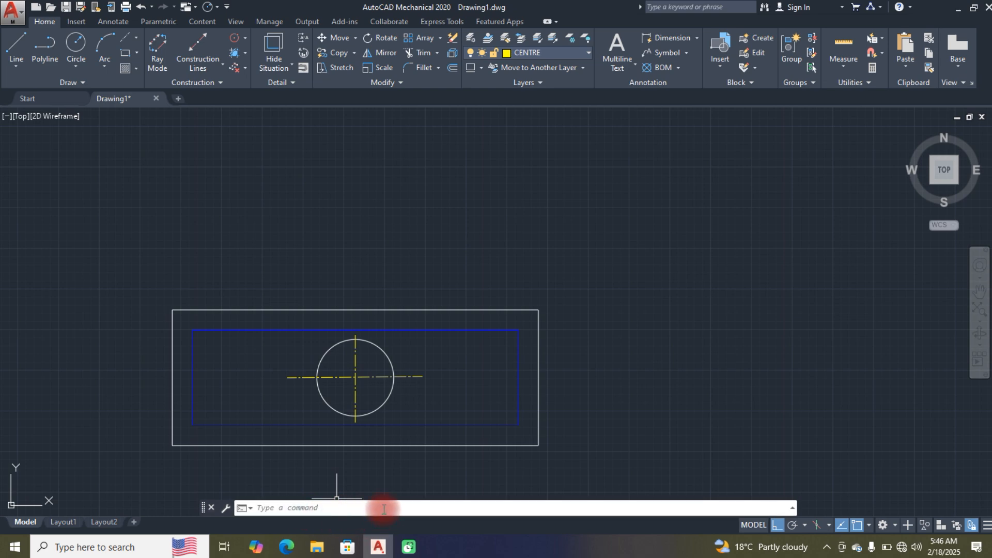
Step: Switch to the 3D Modeling workspace and turn the view to an isometric showing the top, left and front
left_click(883, 525)
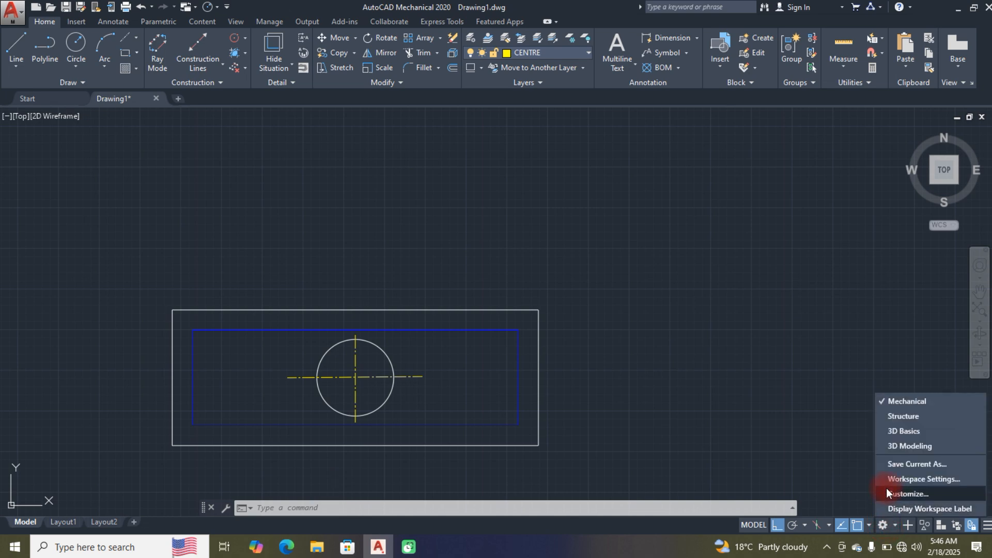
left_click(909, 446)
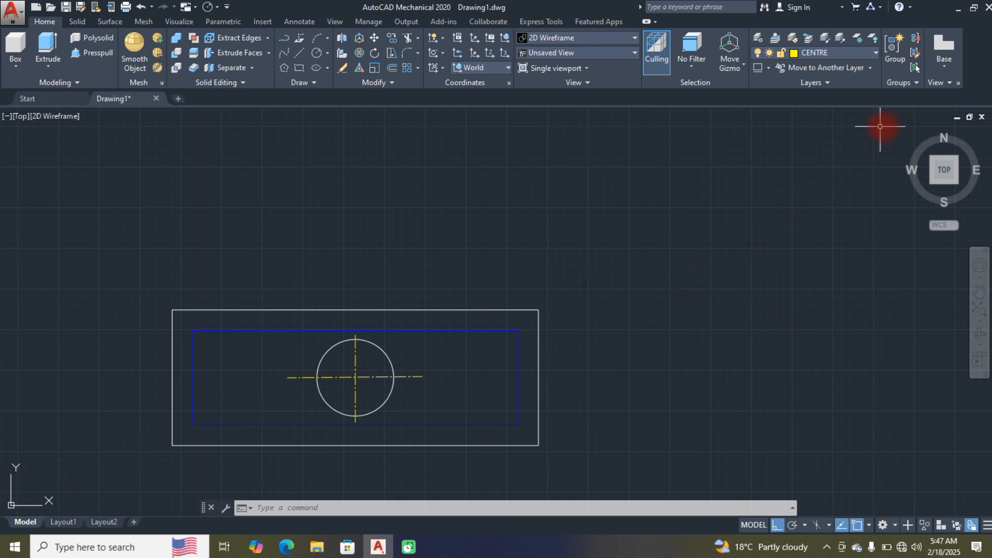
left_click(907, 132)
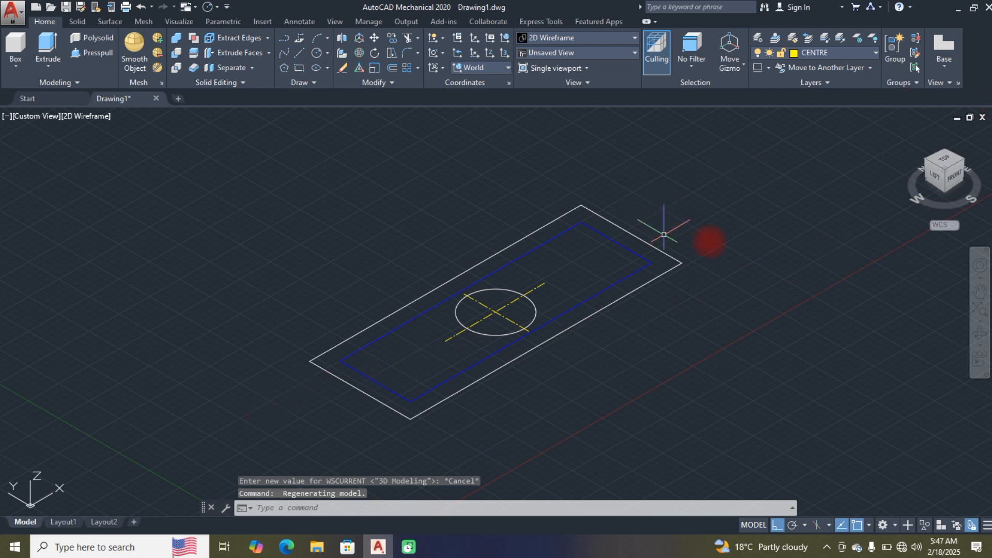
mouse_move(742, 233)
middle_mouse_down()
mouse_move(721, 270)
mouse_move(713, 212)
middle_mouse_up()
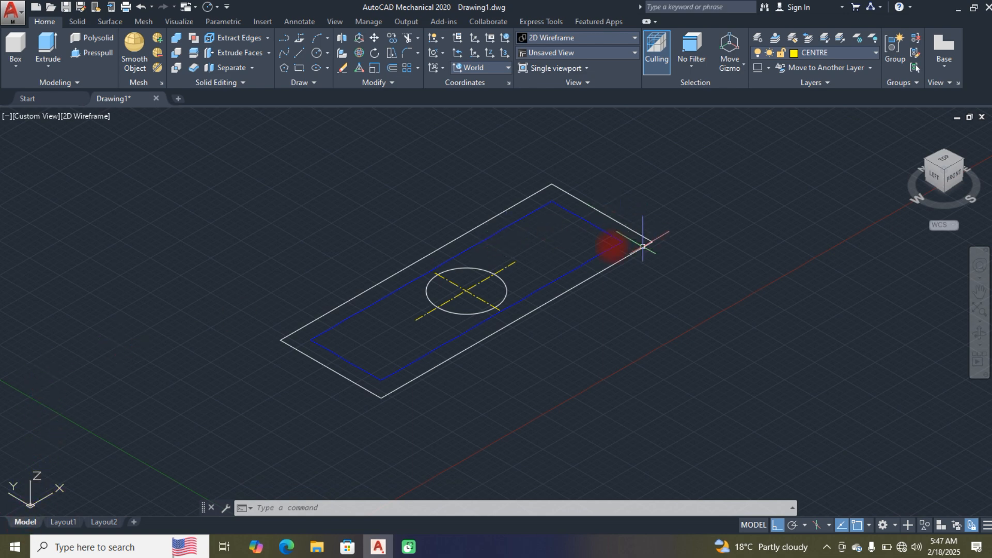
left_click(513, 264)
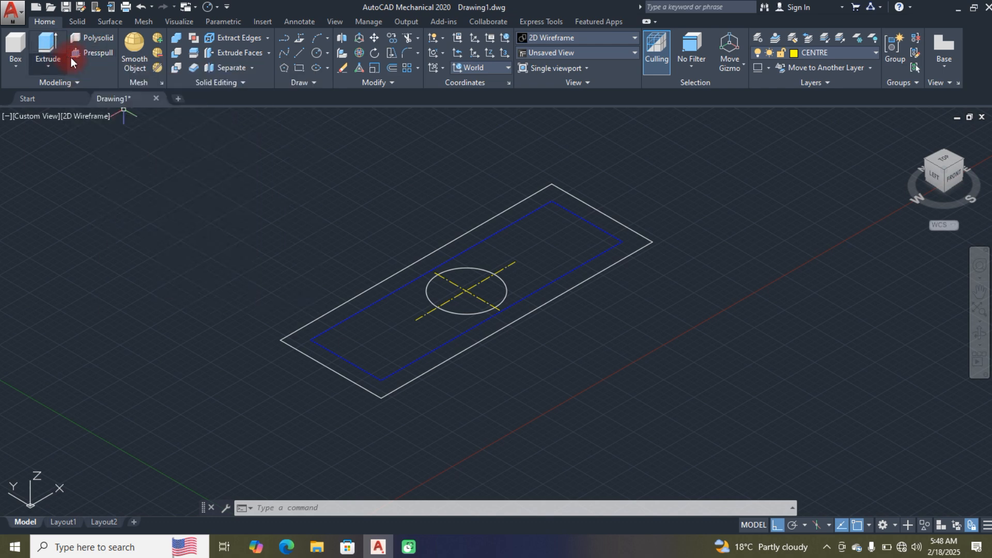
Step: Presspull the southwest quarter of the circle, bounded by the two centre lines, upward by about 1.61
left_click(102, 52)
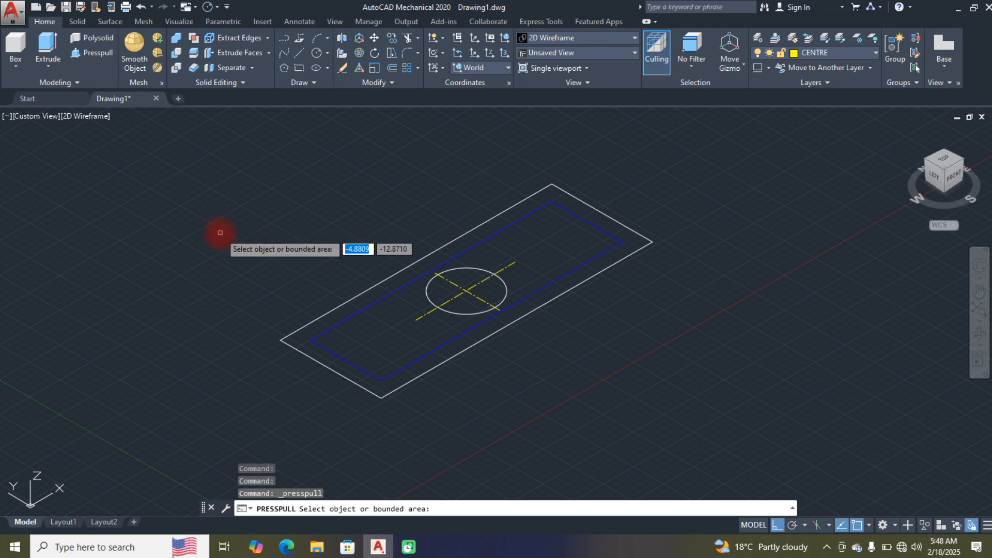
left_click(462, 306)
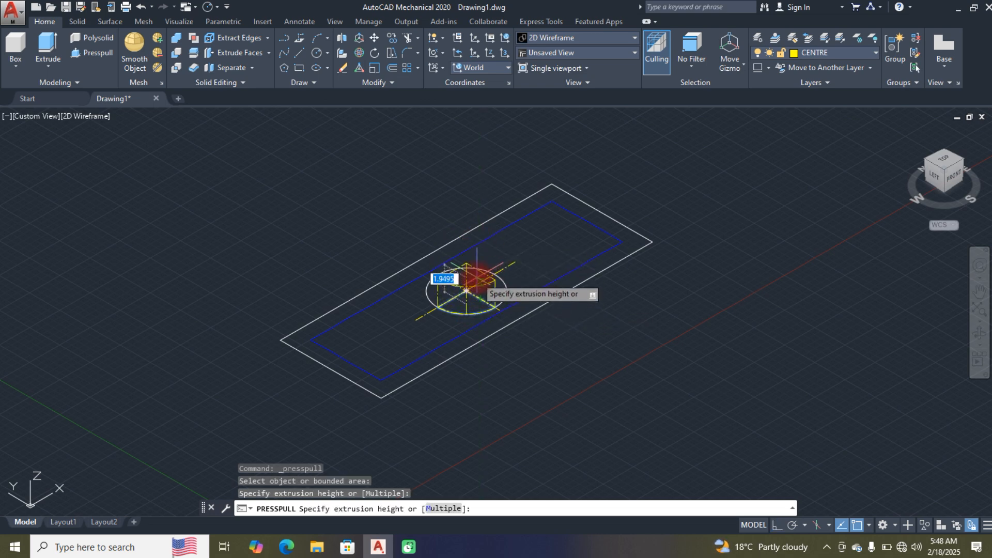
left_click(472, 280)
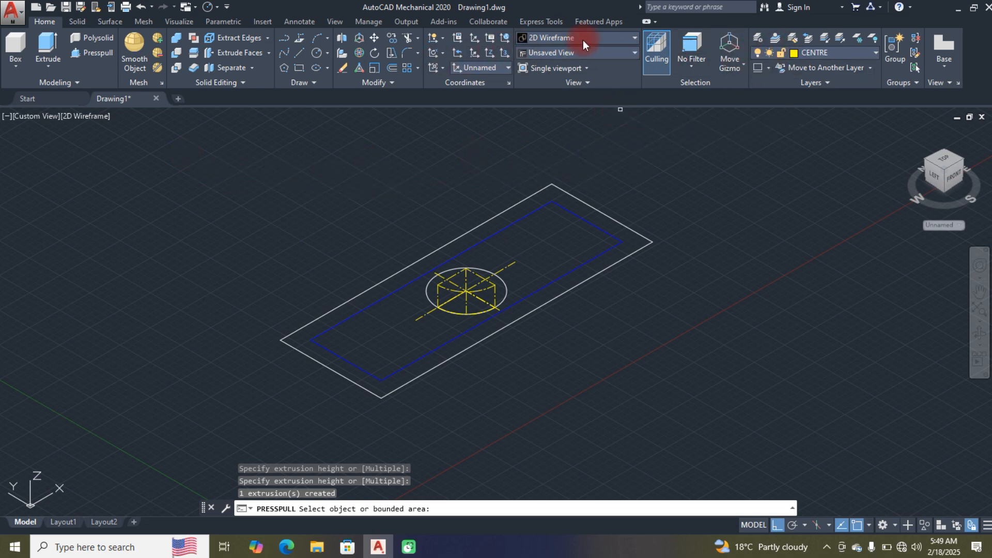
Step: End the Presspull command and display the model in the Realistic visual style
left_click(632, 38)
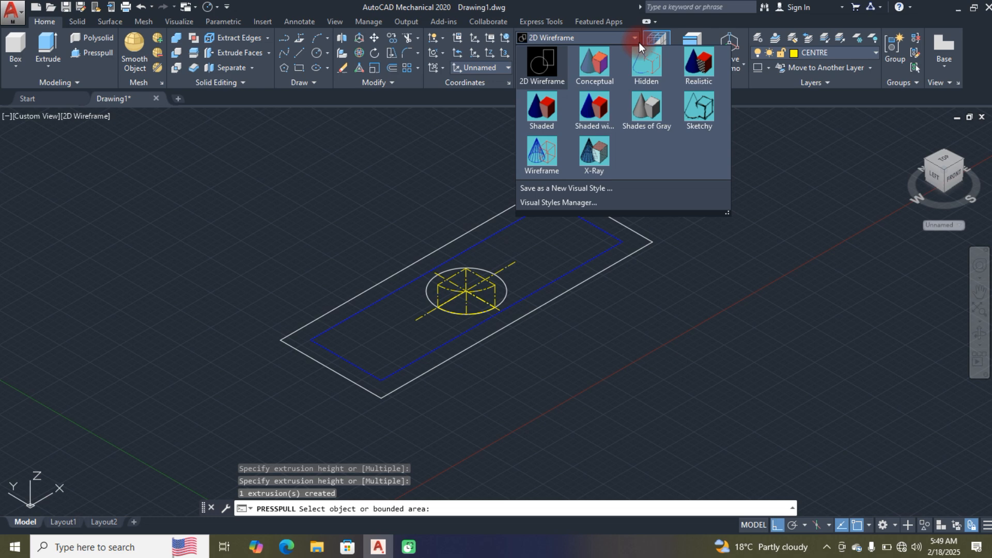
left_click(699, 57)
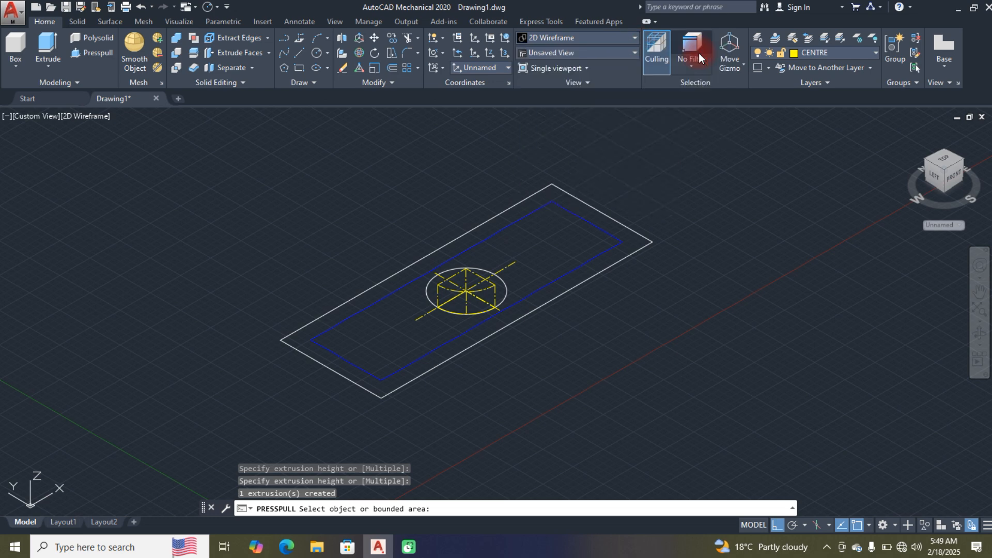
key("Return")
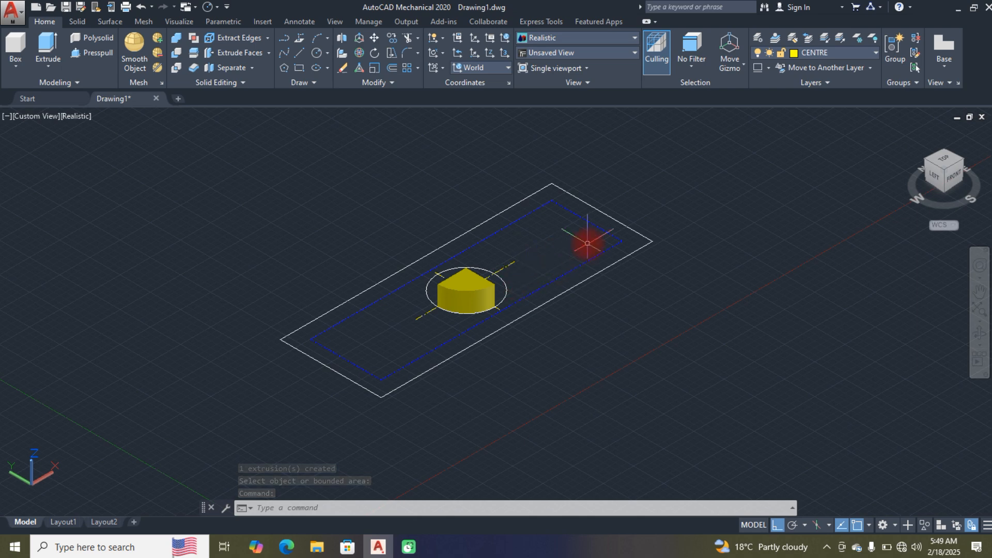
Step: Examine the extruded quarter-circle wedge and the surrounding rectangles from several angles, finishing with a view from the right side
scroll(587, 243, "up", 2)
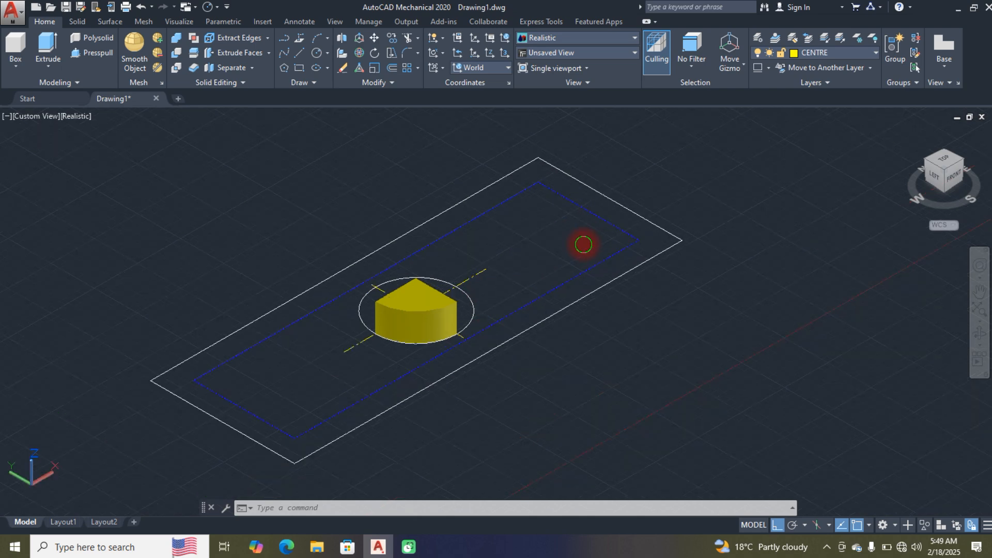
middle_click_drag(587, 243, 591, 283, "shift")
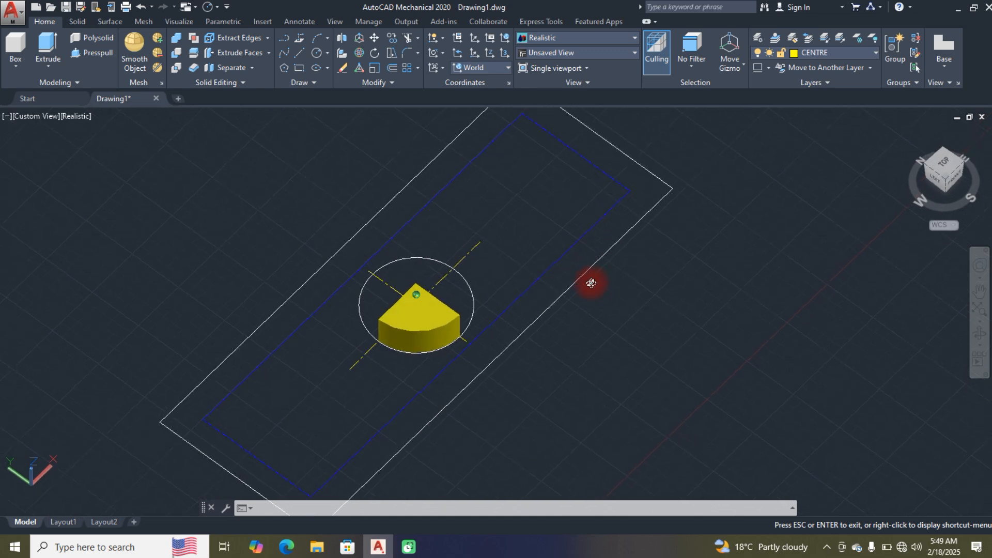
scroll(592, 282, "up", 3)
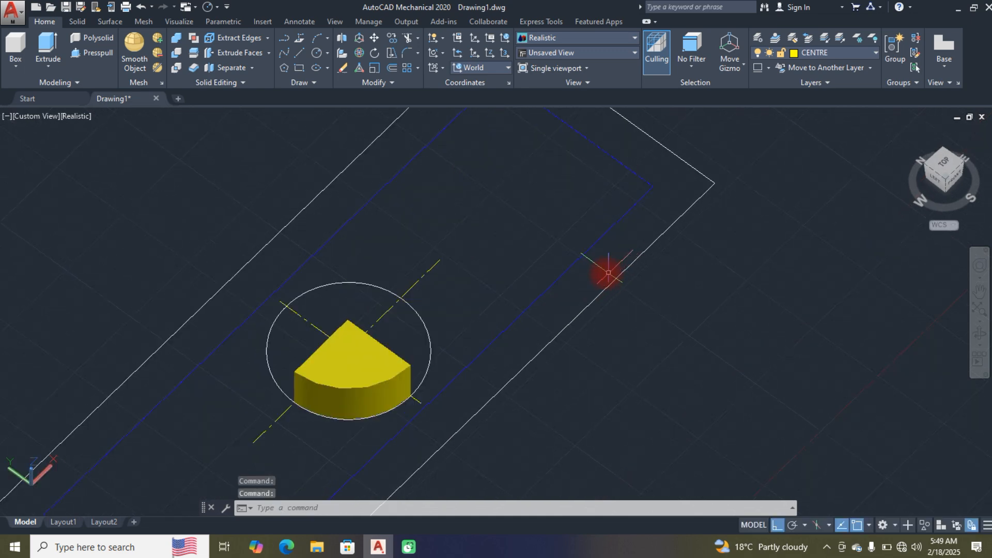
scroll(604, 274, "down", 4)
scroll(604, 274, "down", 2)
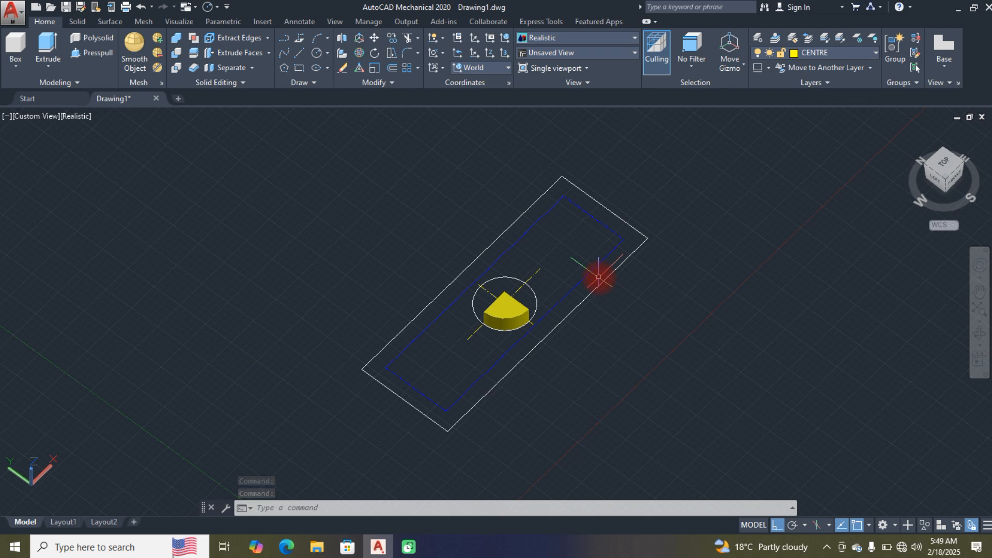
middle_click_drag(599, 278, 554, 323, "shift")
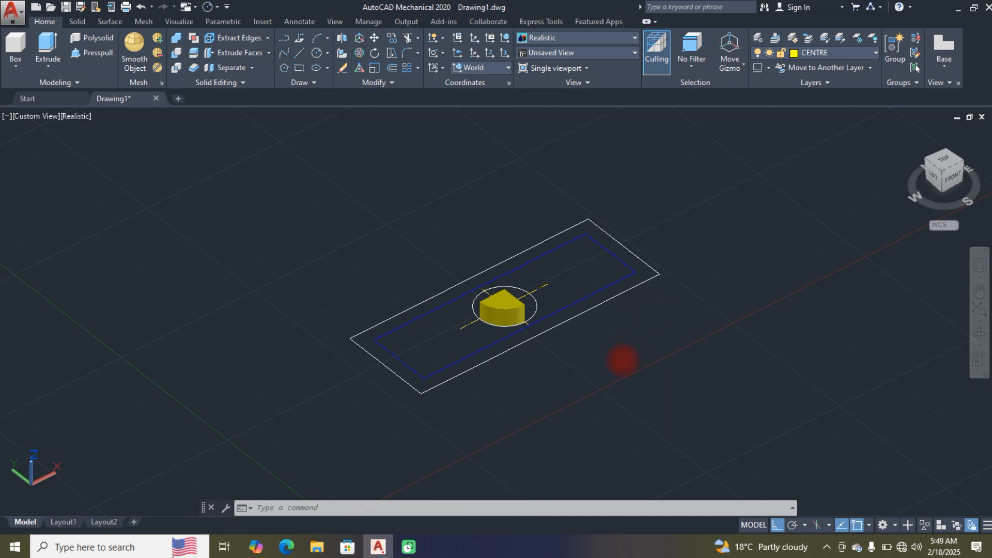
scroll(618, 361, "up", 2)
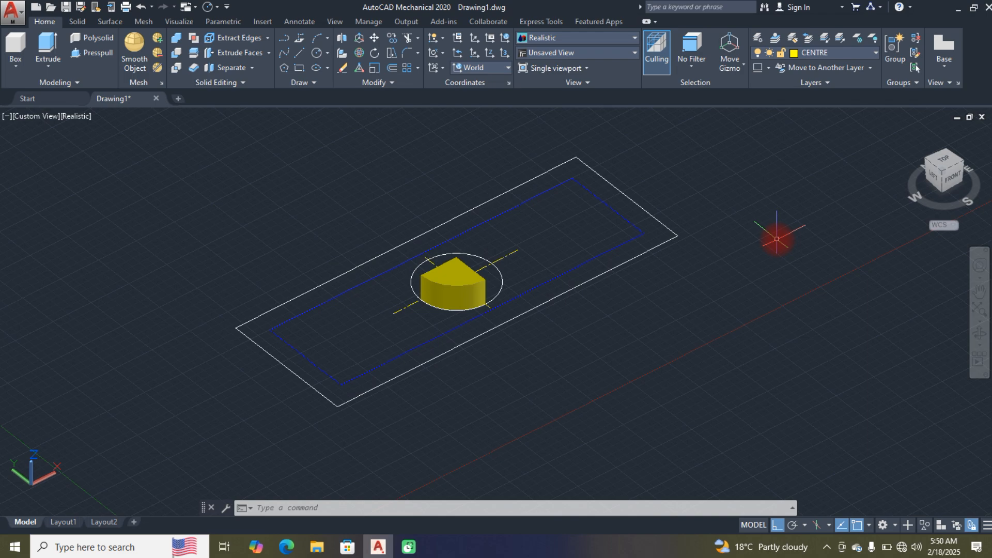
mouse_move(764, 248)
middle_mouse_down("shift")
mouse_move(700, 290)
mouse_move(692, 332)
mouse_move(591, 332)
mouse_move(575, 290)
mouse_move(600, 223)
mouse_move(618, 254)
mouse_move(649, 226)
mouse_move(593, 261)
mouse_move(505, 237)
mouse_move(385, 254)
mouse_move(525, 288)
mouse_move(618, 222)
mouse_move(572, 250)
mouse_move(563, 237)
mouse_move(771, 243)
middle_mouse_up("shift")
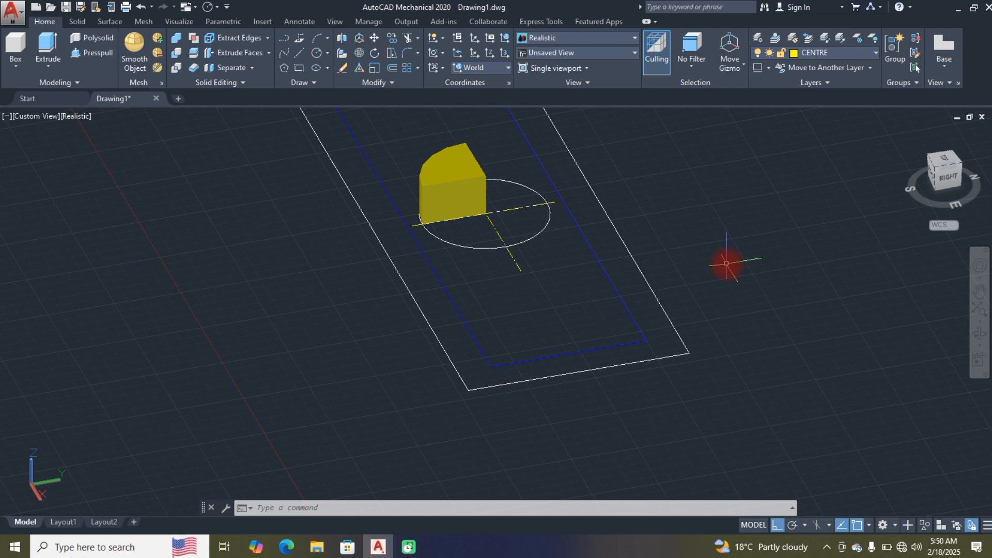
middle_click_drag(704, 295, 674, 310)
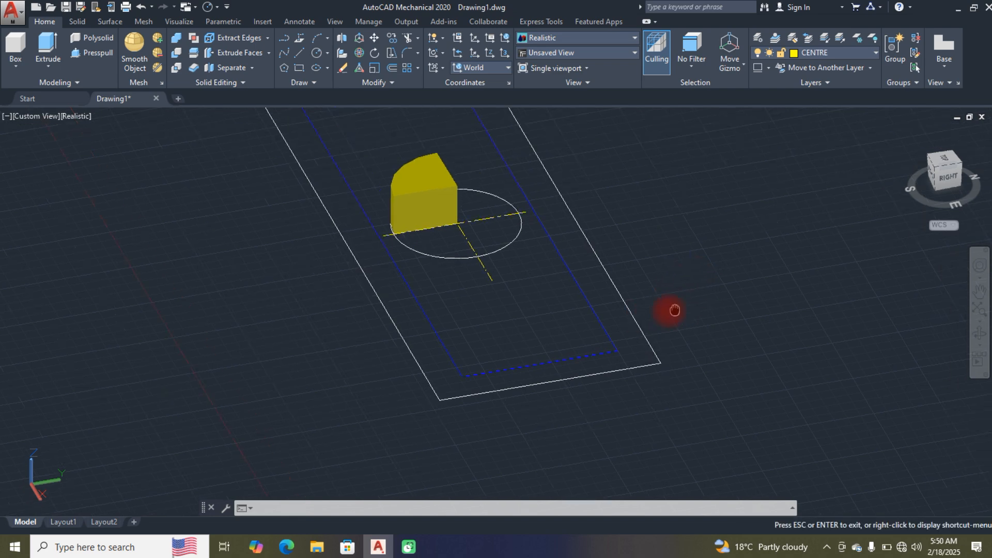
left_click_drag(674, 310, 538, 349)
key("Escape")
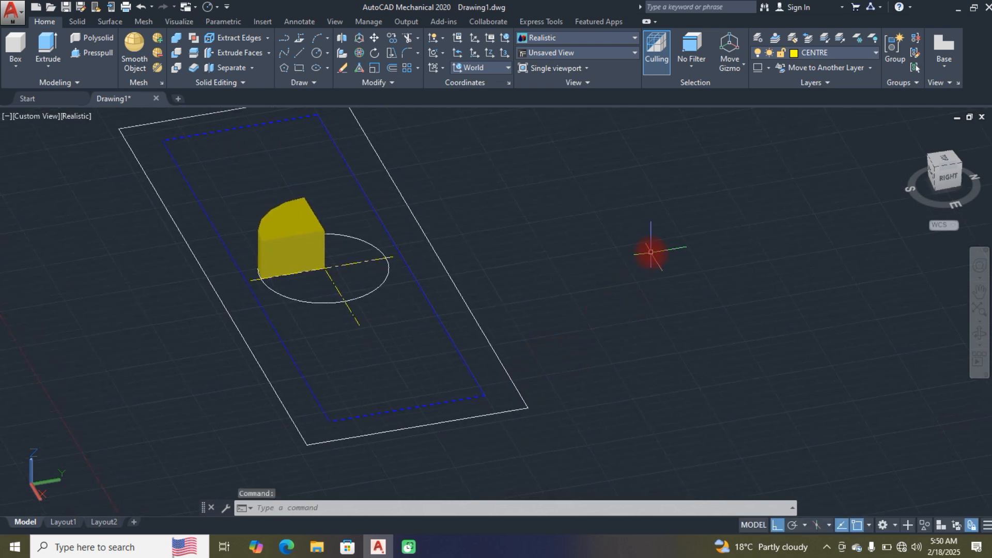
middle_click_drag(659, 279, 605, 318)
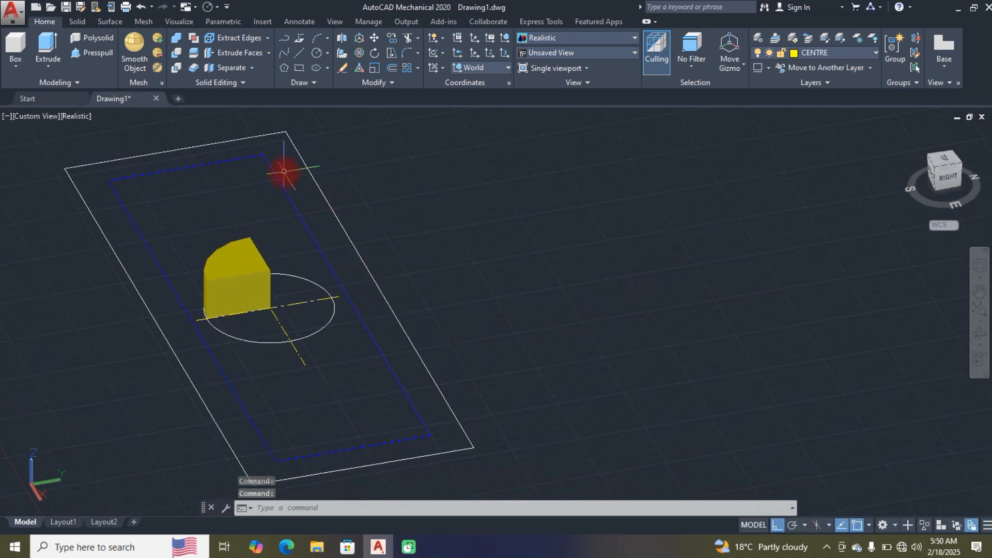
Step: Extrude the inner blue rectangle downward by about 3.8 as a solid block beneath the circle
left_click(55, 67)
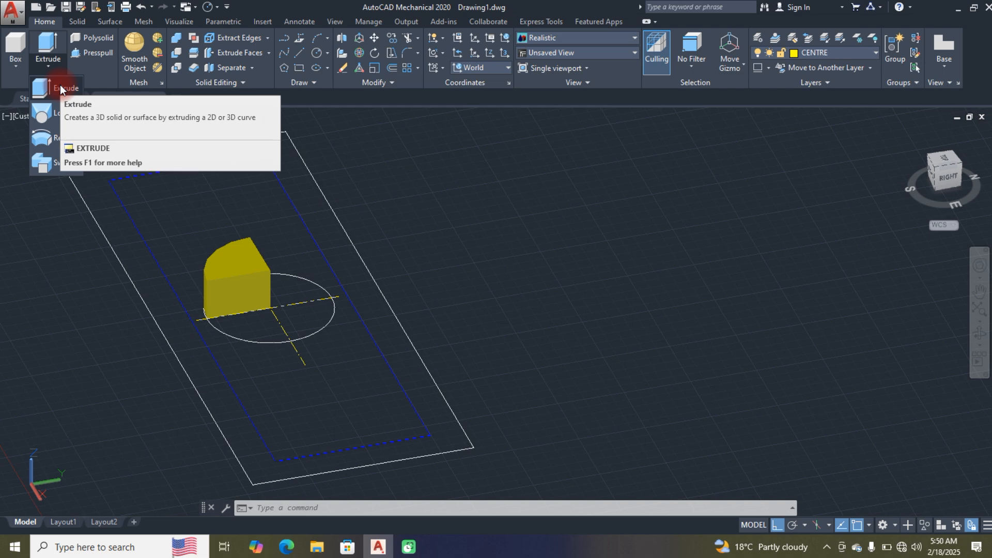
left_click(62, 89)
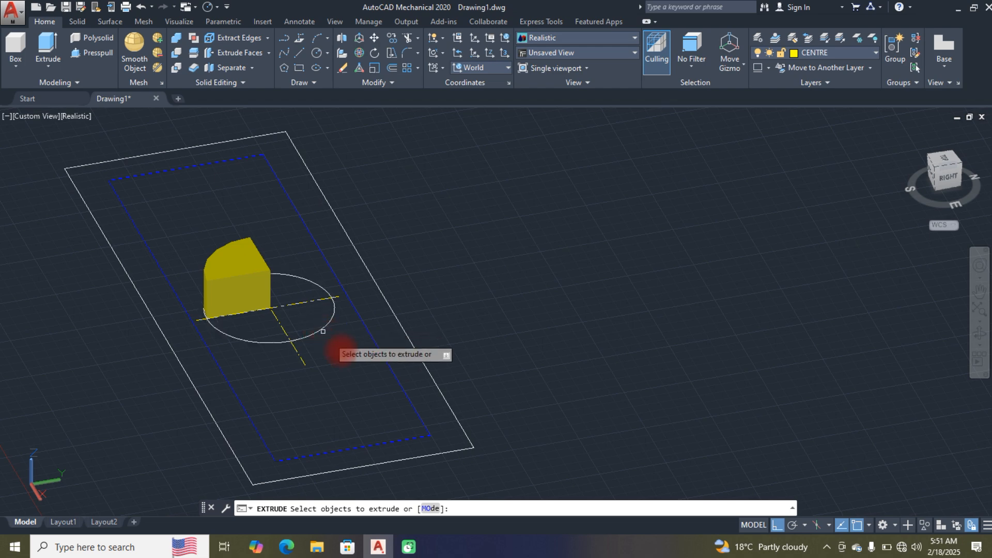
left_click(399, 383)
key("Return")
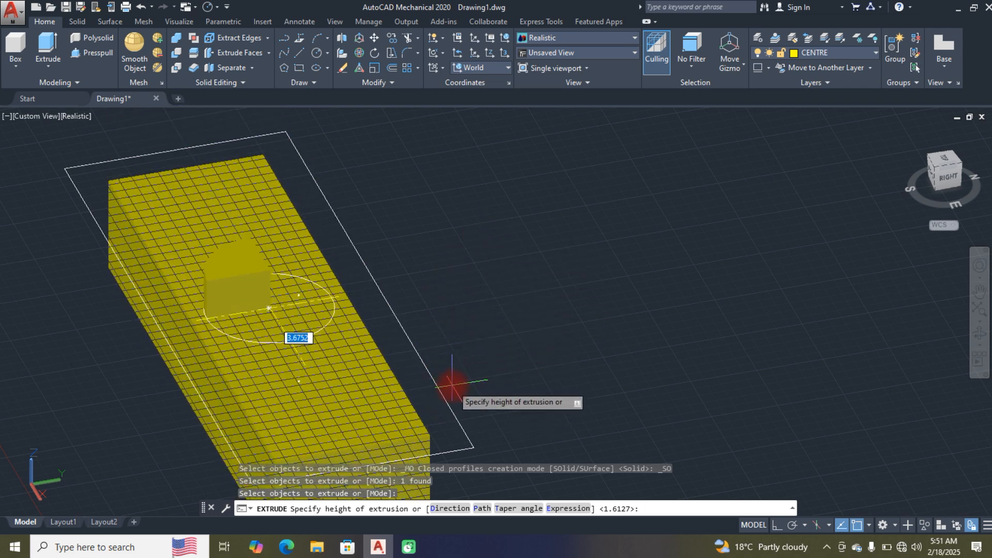
left_click(505, 386)
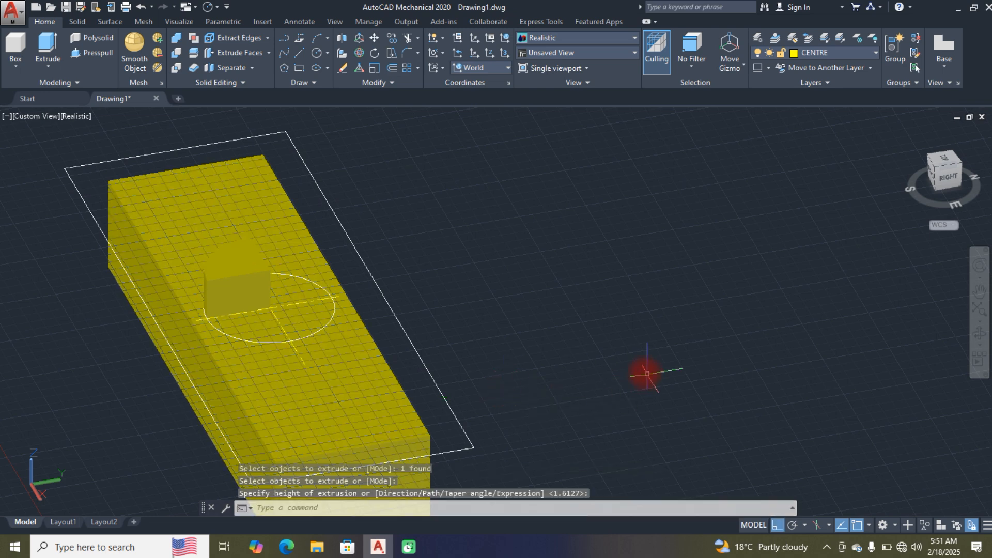
left_click(210, 411)
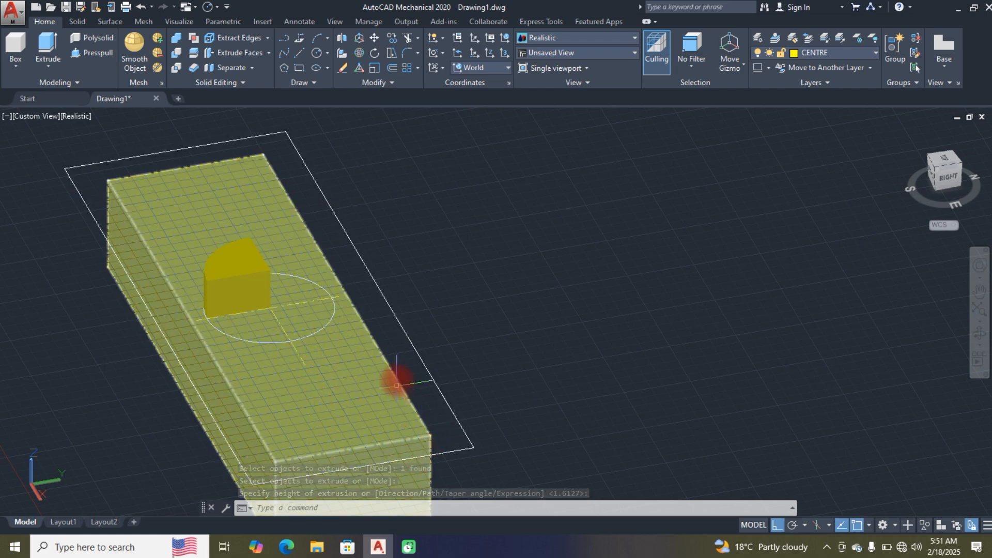
key("Escape")
Step: Presspull the circle's southeast quarter, next to the wedge, about 6.58 downward through the block and inspect it from behind
middle_click_drag(555, 354, 557, 316)
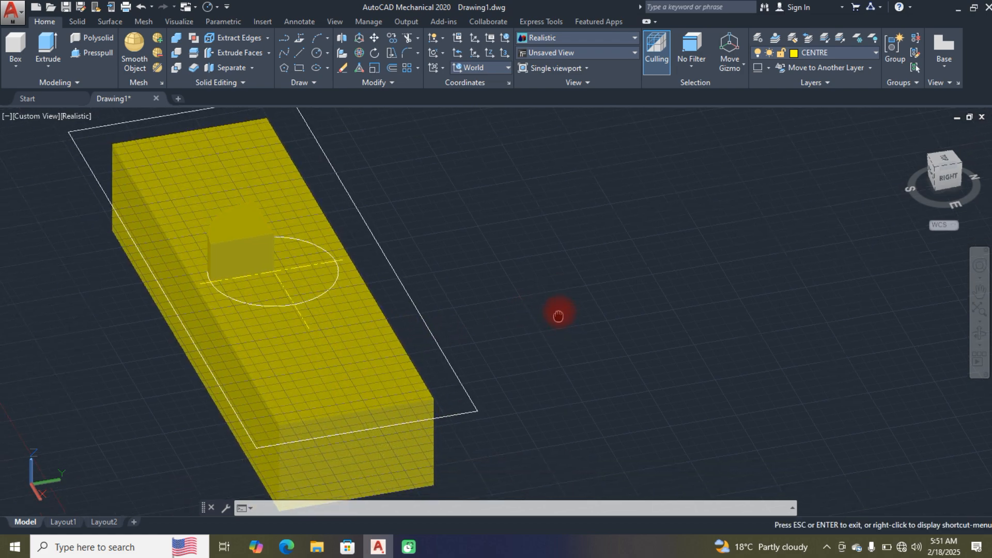
scroll(543, 308, "up", 1)
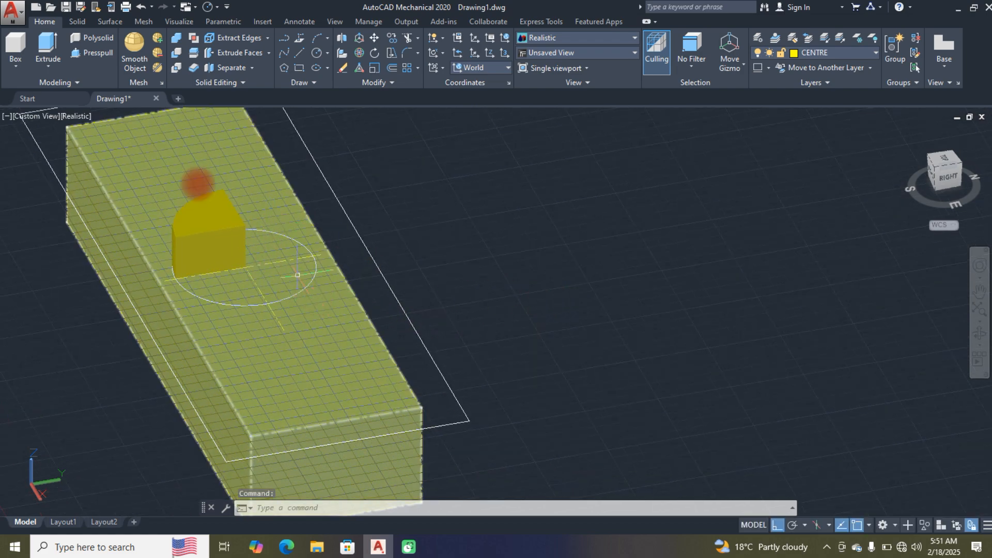
left_click(96, 51)
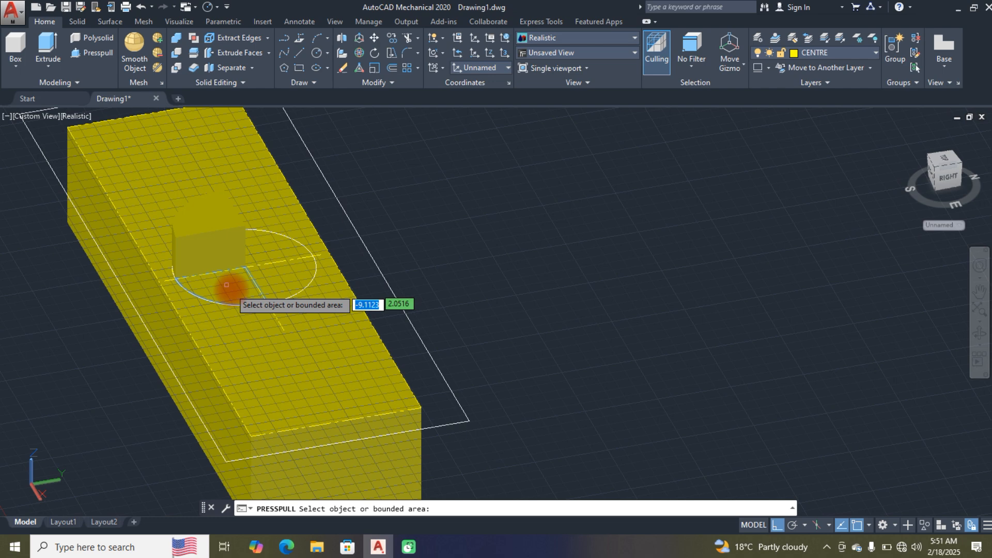
left_click(231, 288)
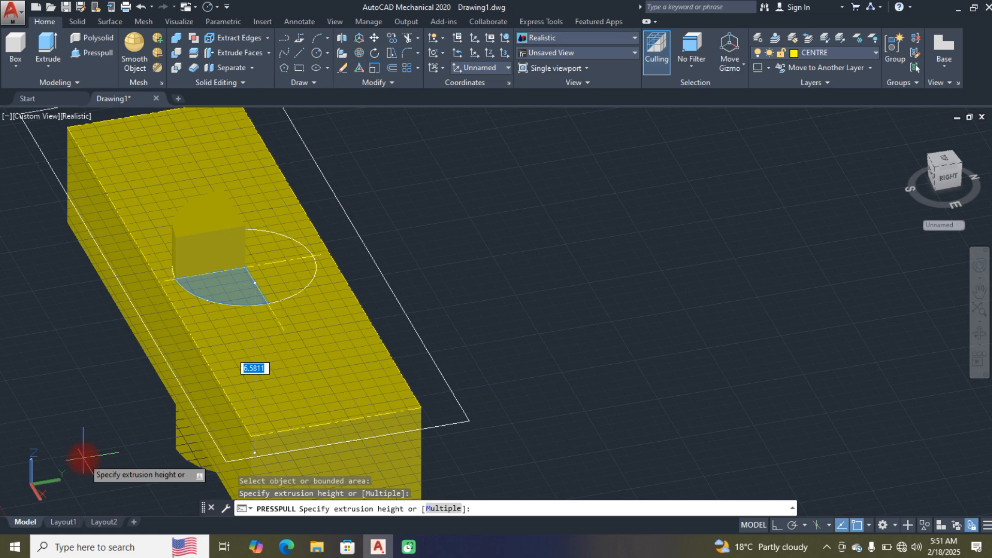
left_click(84, 459)
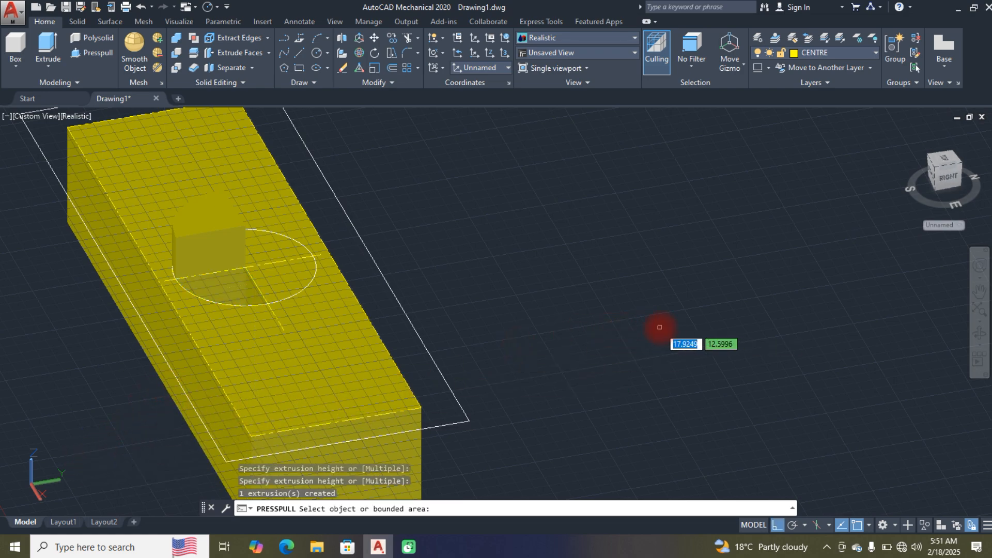
middle_click_drag(657, 326, 450, 376, "shift")
scroll(449, 346, "down", 2)
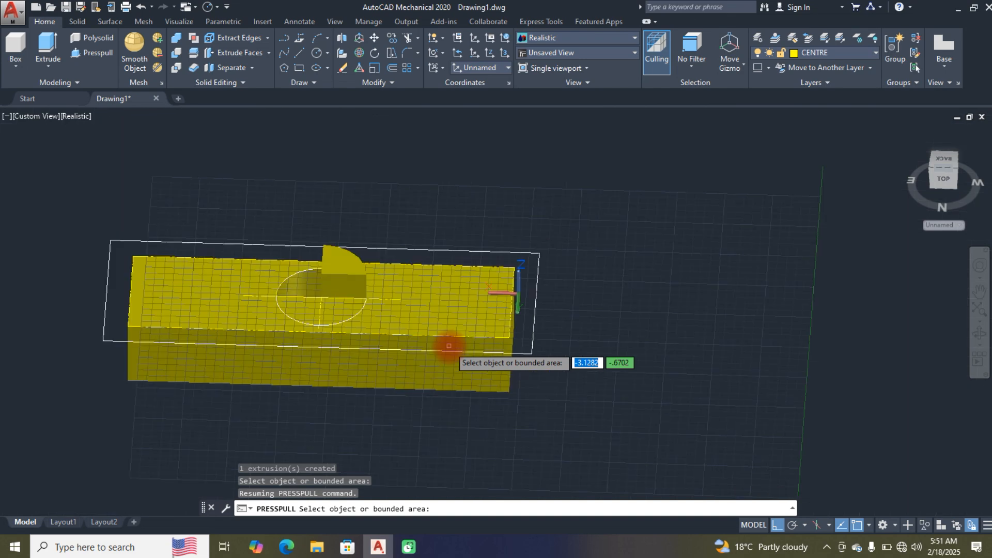